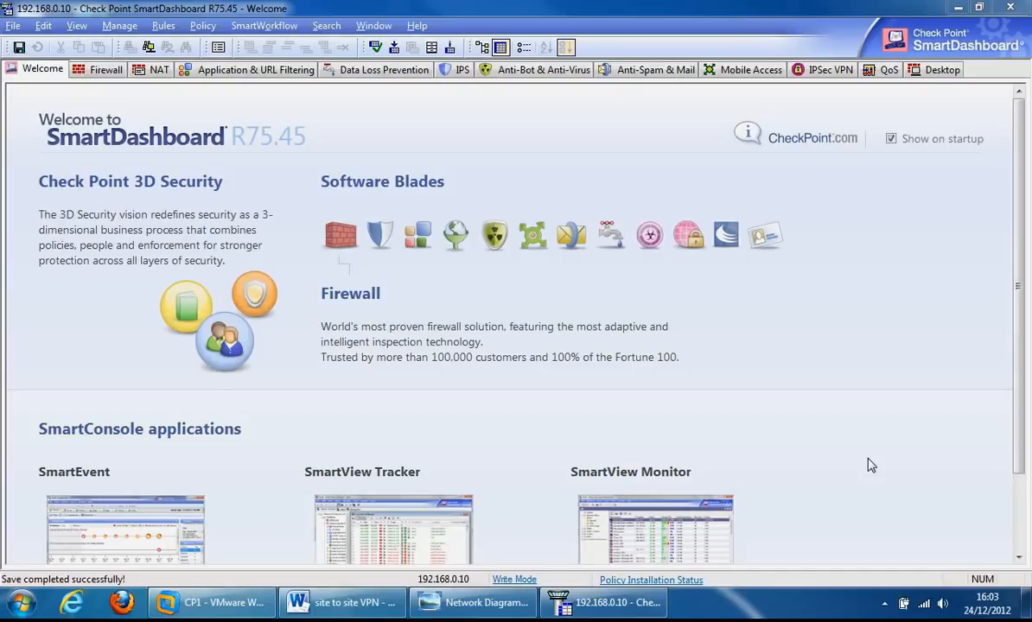
Step: Bring up the 'Network Diagram - Site to Site VPN' image showing Site A and Site B
left_click(482, 602)
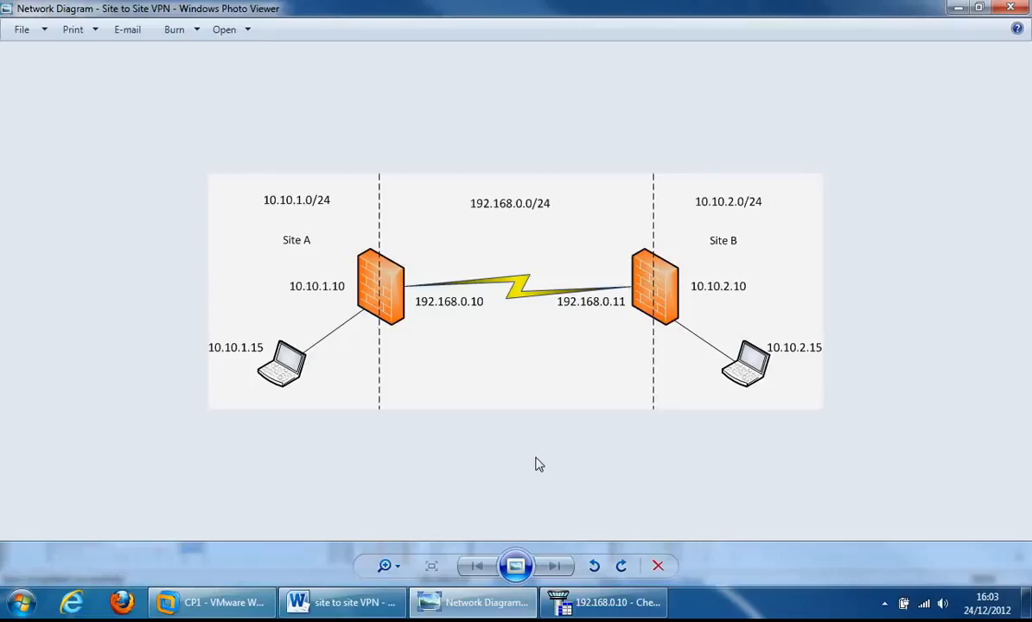
Step: Go back to SmartDashboard and show the Firewall rule base with its Local_LAN accept rule
left_click(566, 603)
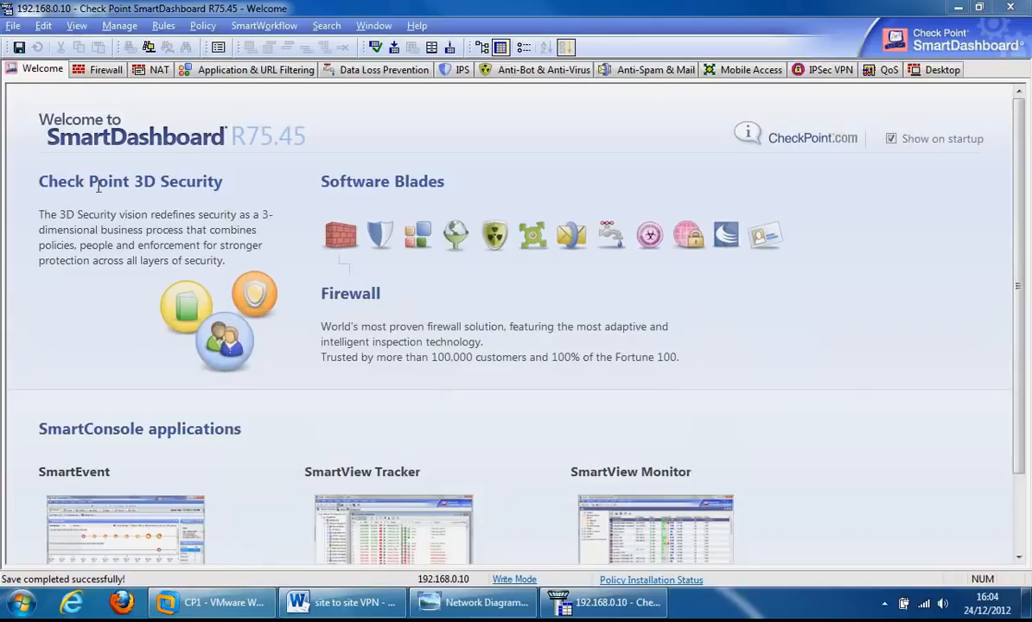
left_click(104, 77)
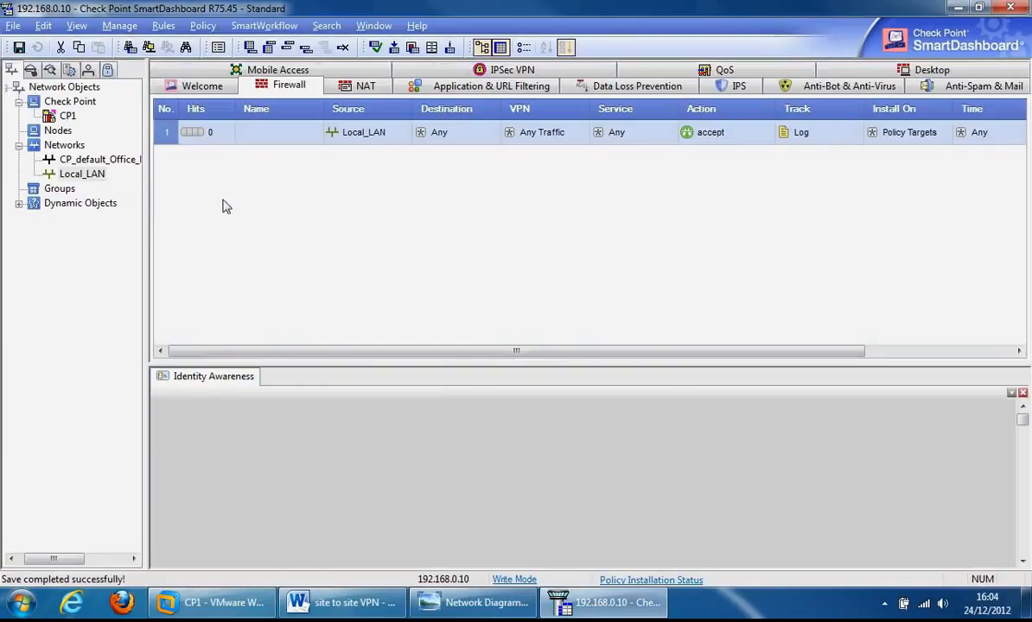
Step: Create network object Remote_VPN_LAN at 10.10.2.0, mask 255.255.255.0, colour Olive
right_click(62, 146)
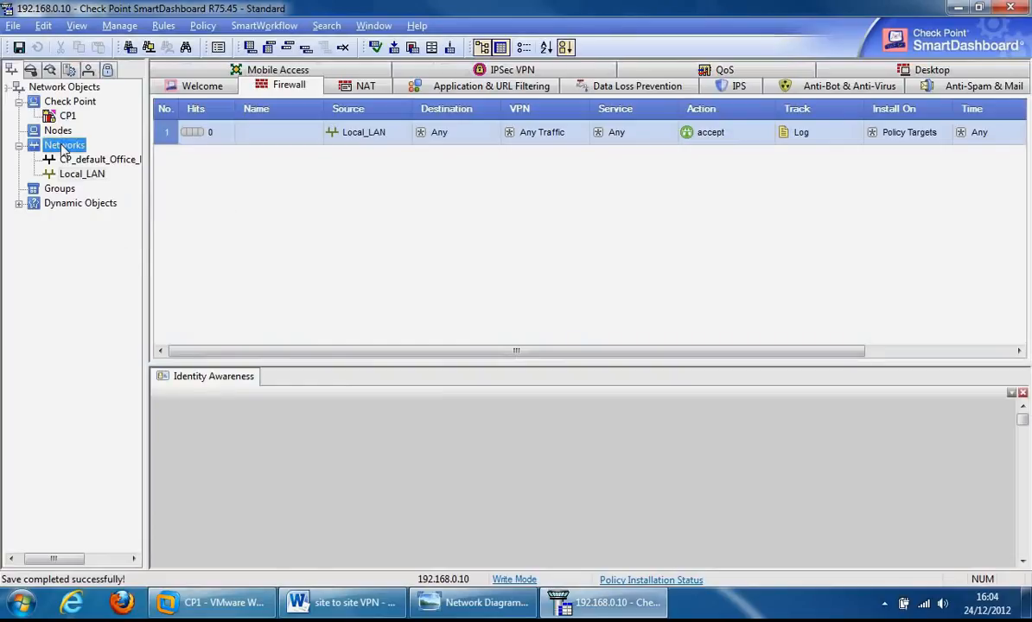
left_click(109, 155)
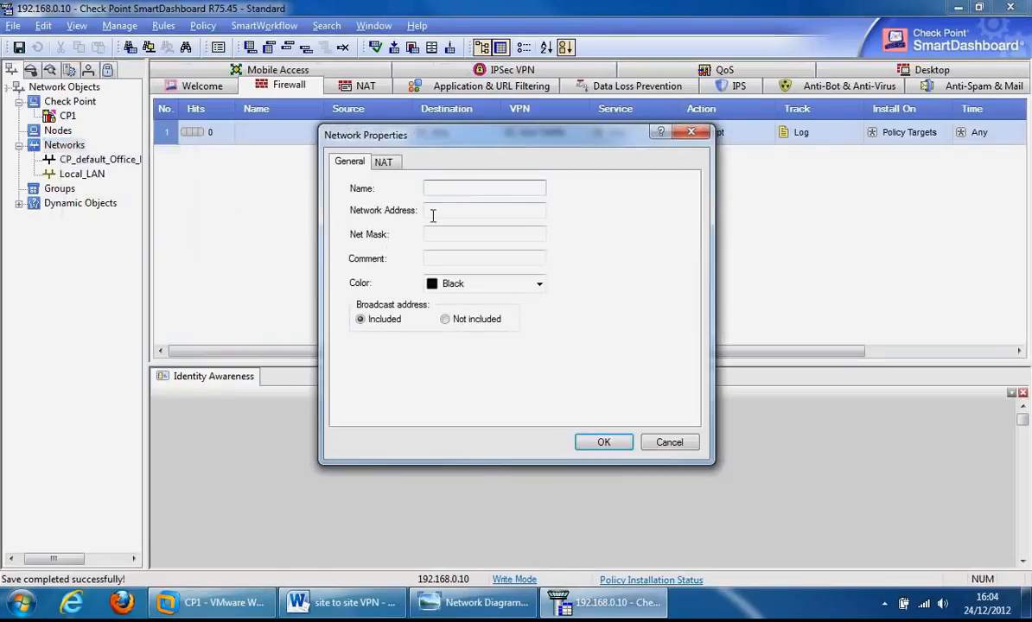
type("Remote_VPN_LAN")
key("Tab")
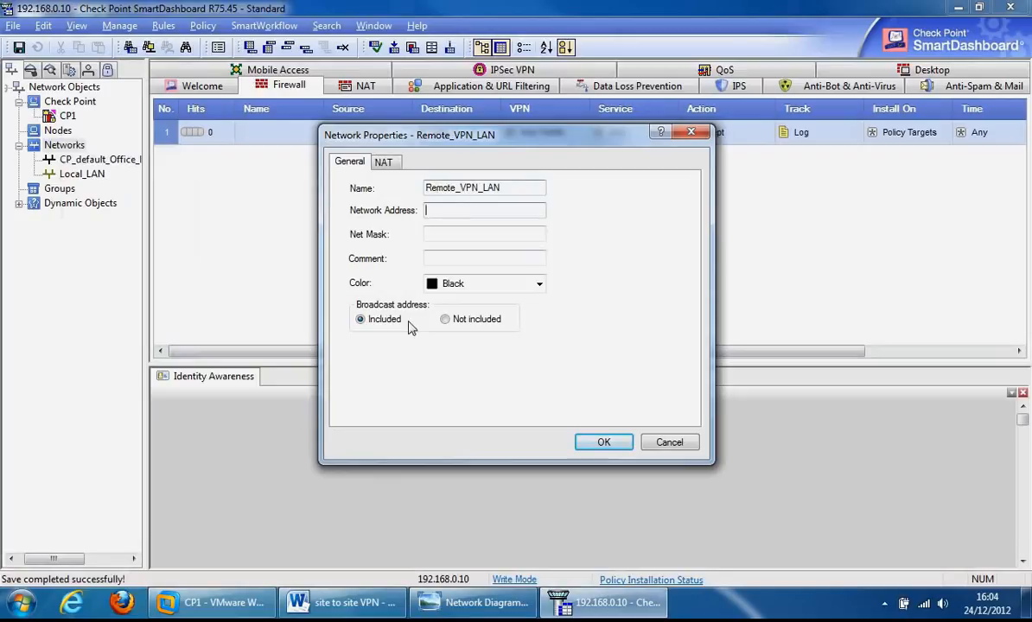
left_click(473, 602)
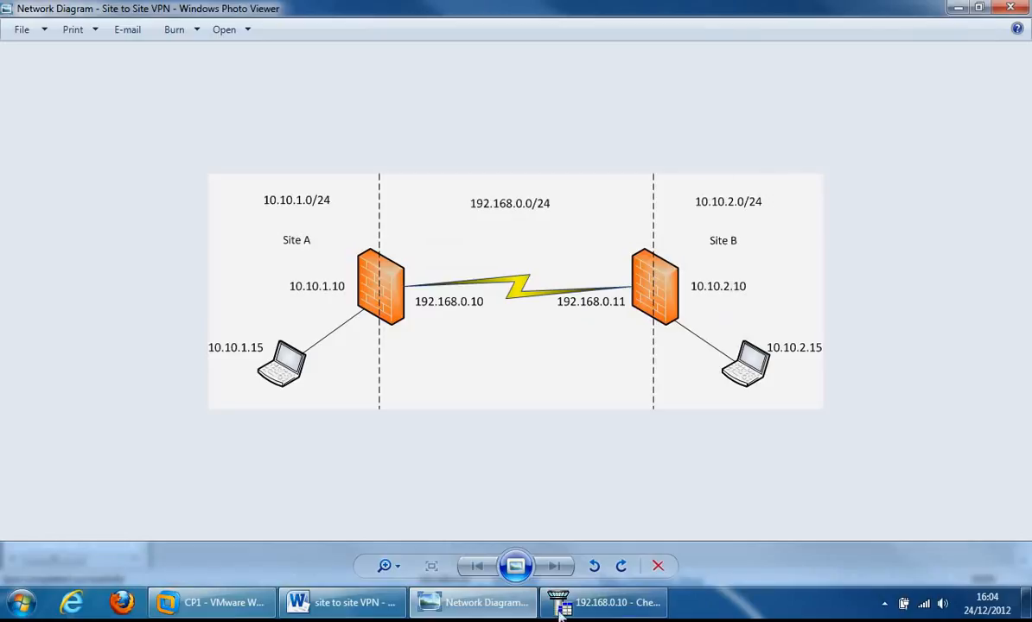
left_click(477, 609)
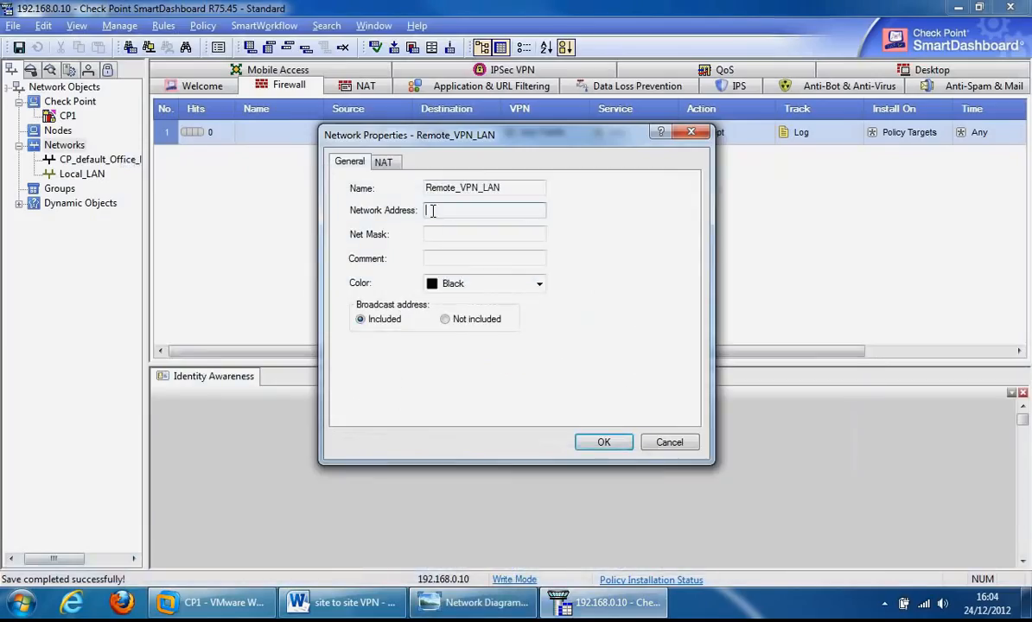
type("10.10.2.0")
key("Tab")
type("2")
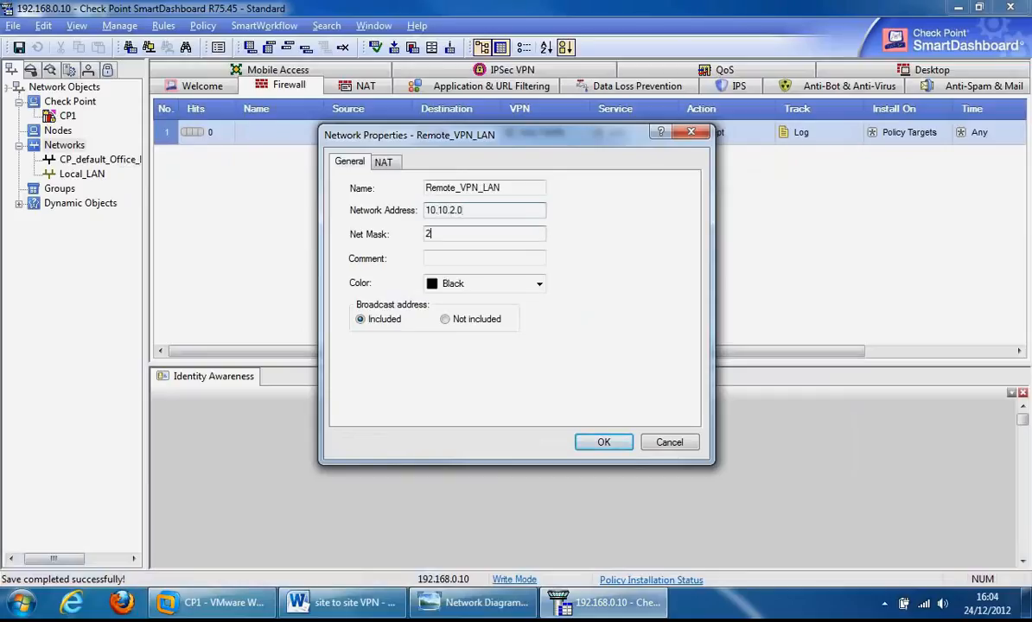
type("55.255.255.0")
left_click(538, 283)
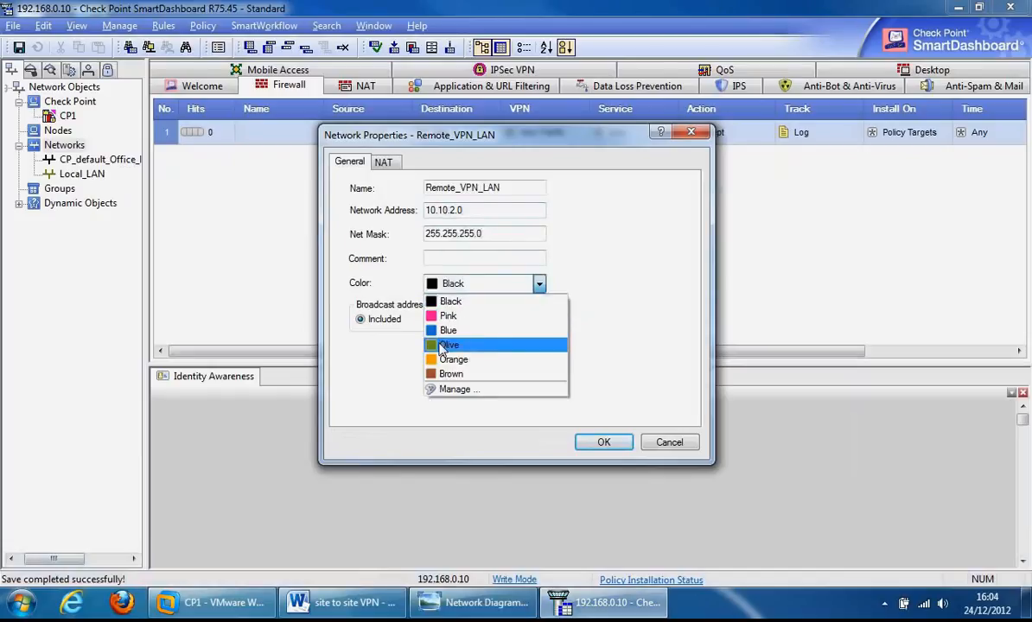
left_click(445, 345)
left_click(598, 444)
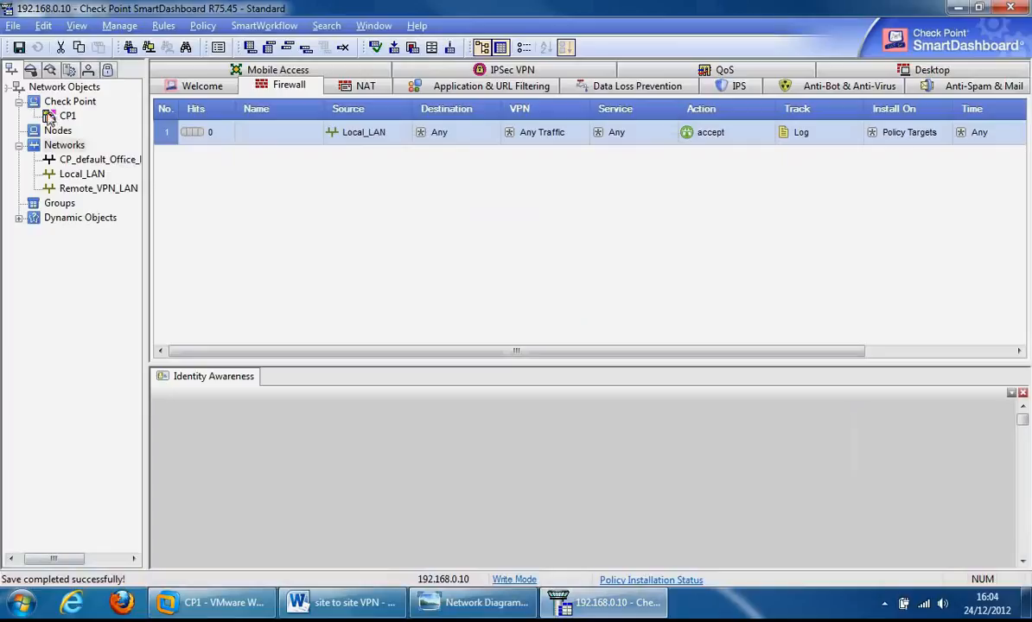
Step: Recheck the diagram, then show the Network Objects New > Others submenu of object types
left_click(473, 602)
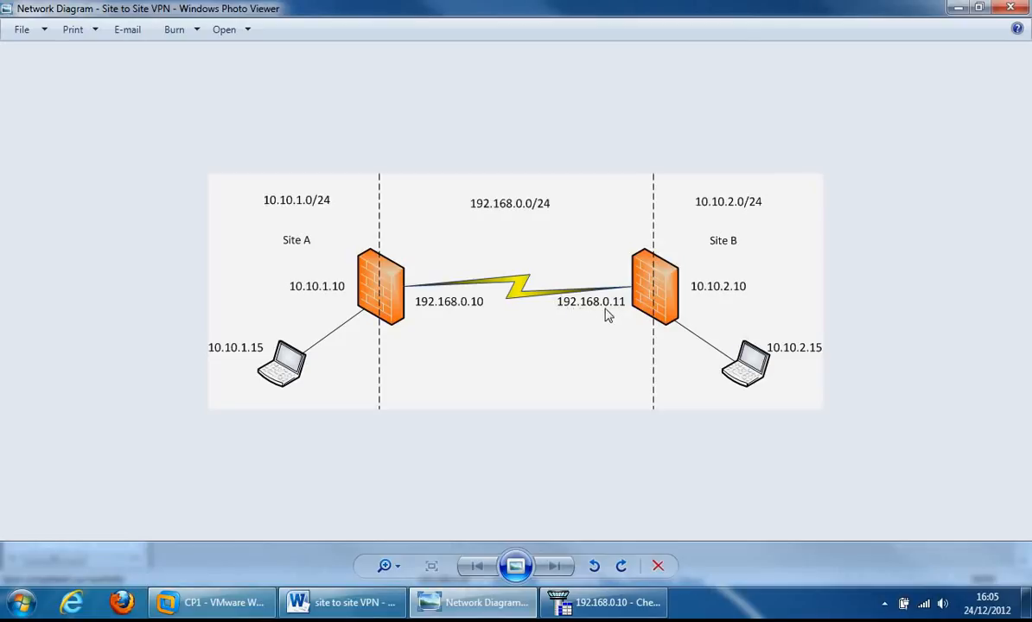
left_click(485, 603)
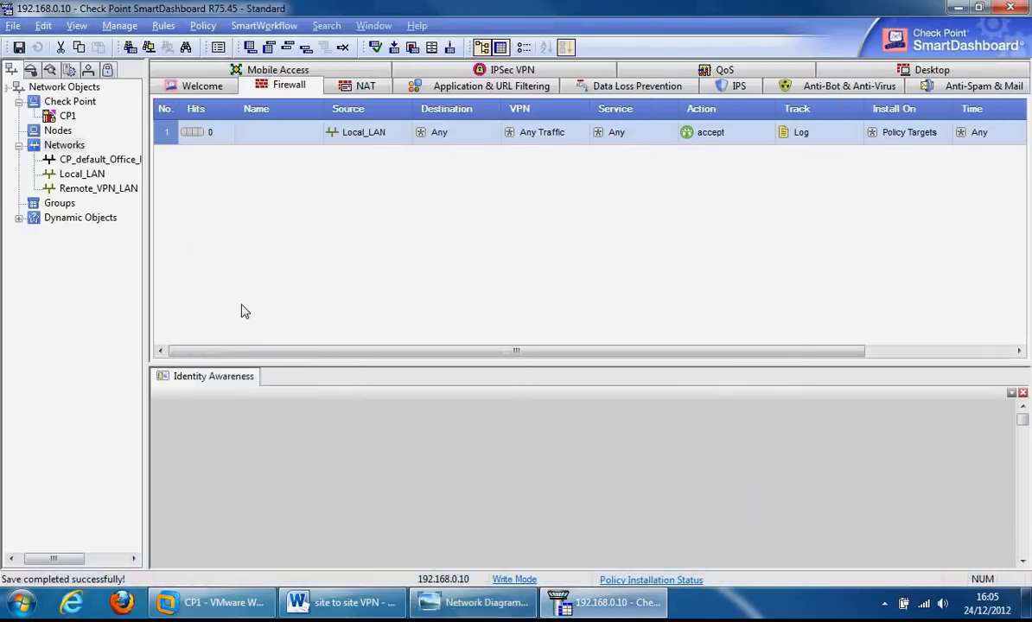
left_click(61, 88)
right_click(61, 90)
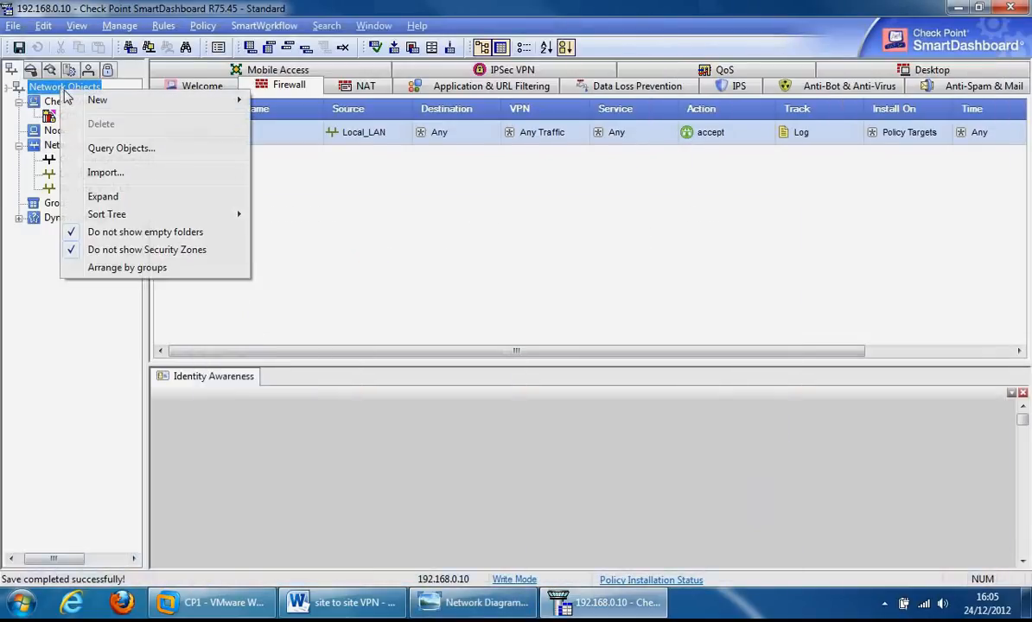
mouse_move(119, 103)
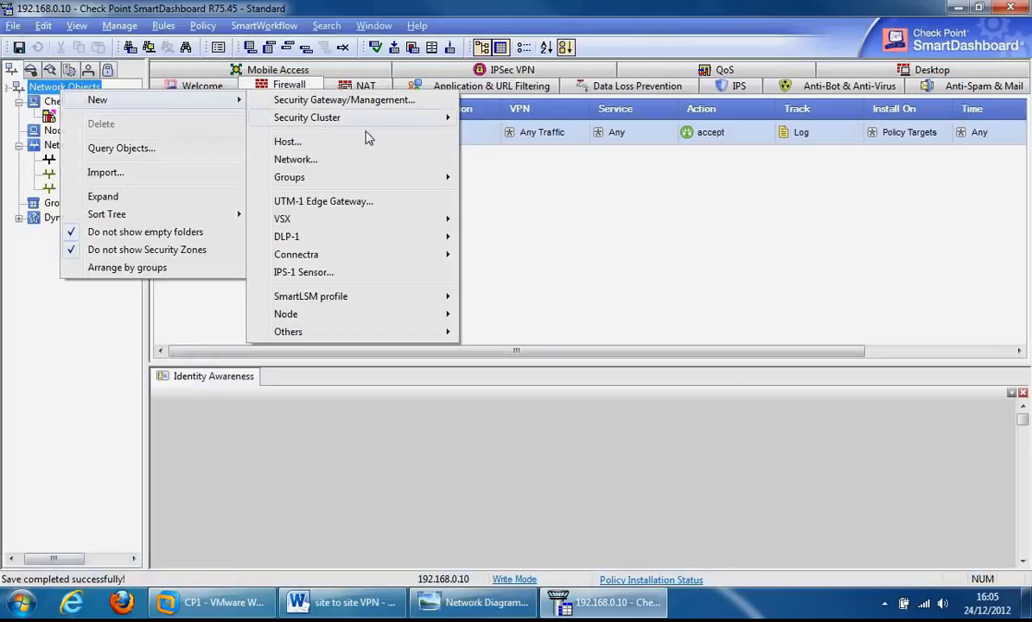
mouse_move(361, 332)
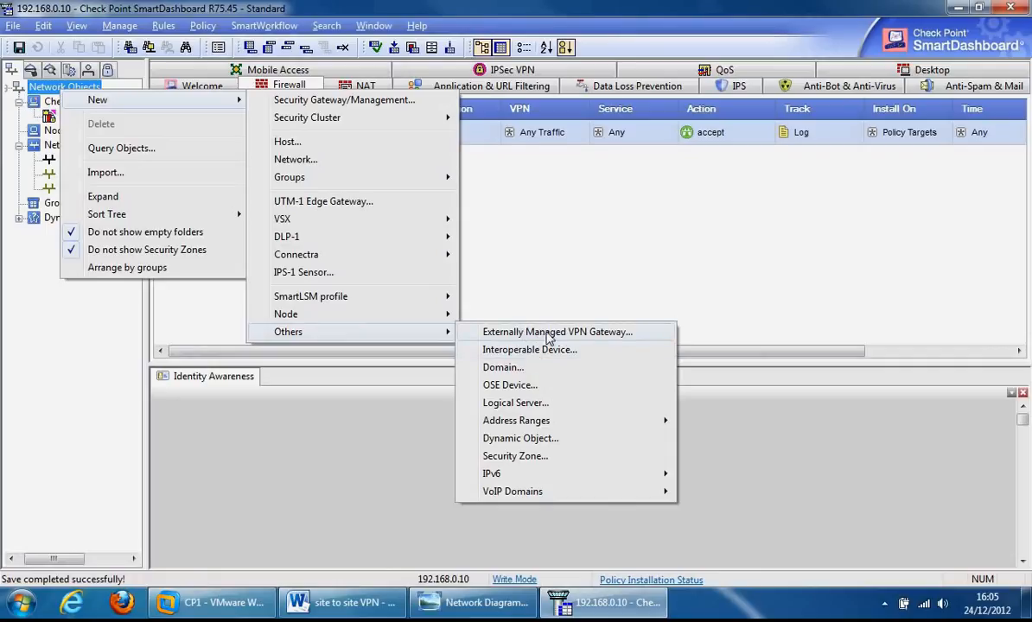
Step: Create externally managed VPN gateway Remote_VPN_Gateway with IP address 192.168.0.11
left_click(545, 337)
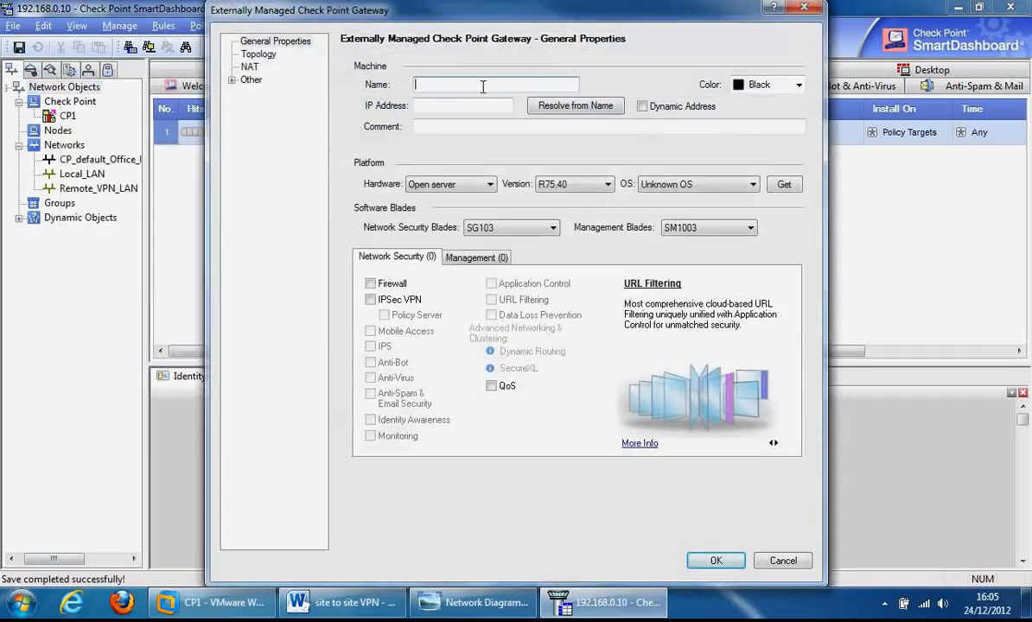
type("Remote_VPN_Gateway")
left_click(445, 104)
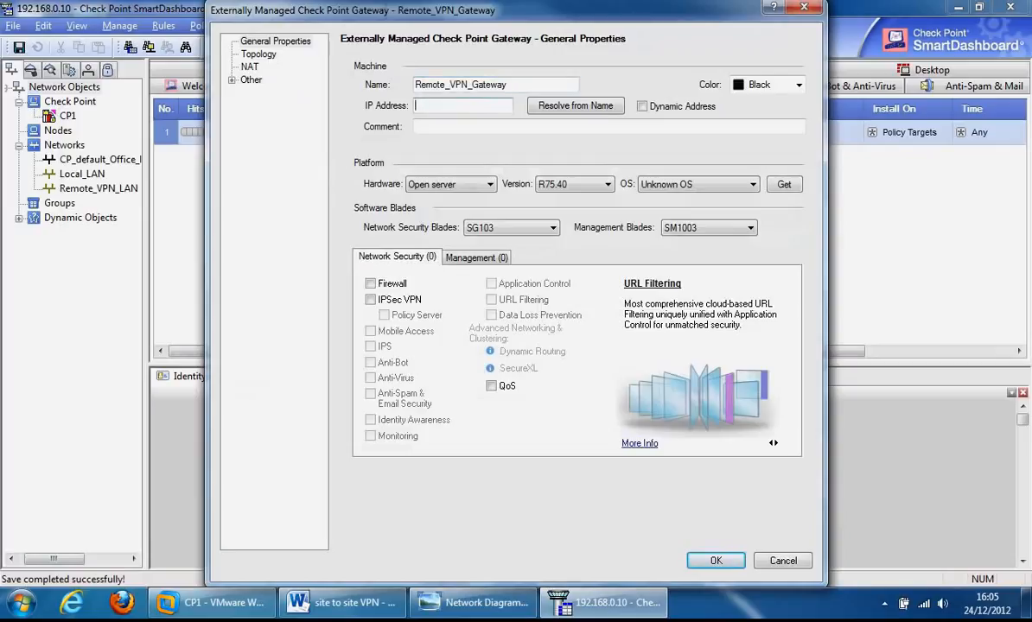
type("192.168.0.11")
Step: Set the gateway OS to Gaia, enable IPSec VPN, and decline saving without a topology
left_click(739, 188)
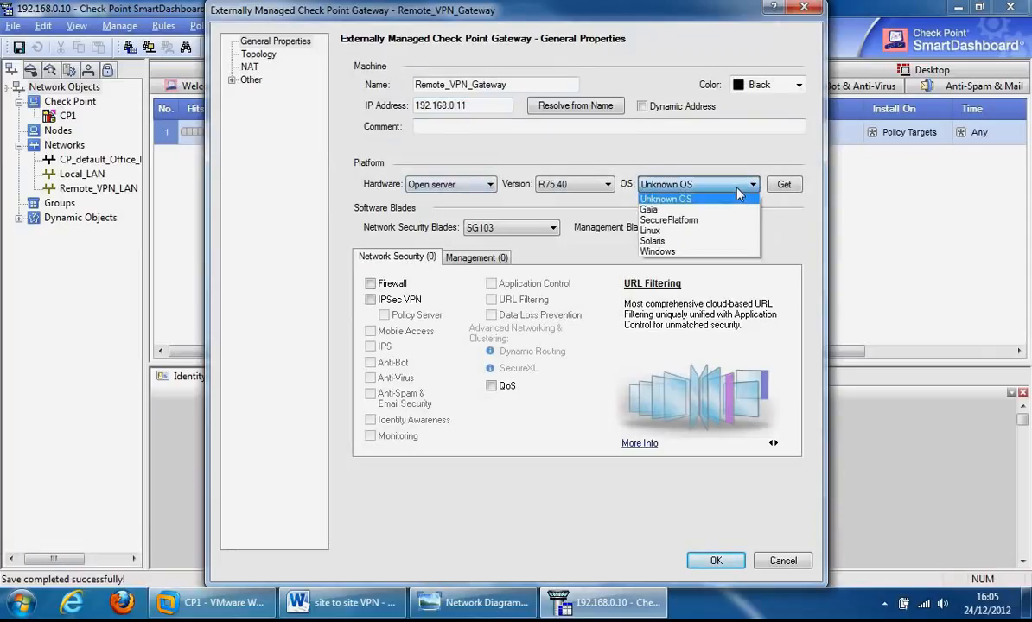
left_click(650, 210)
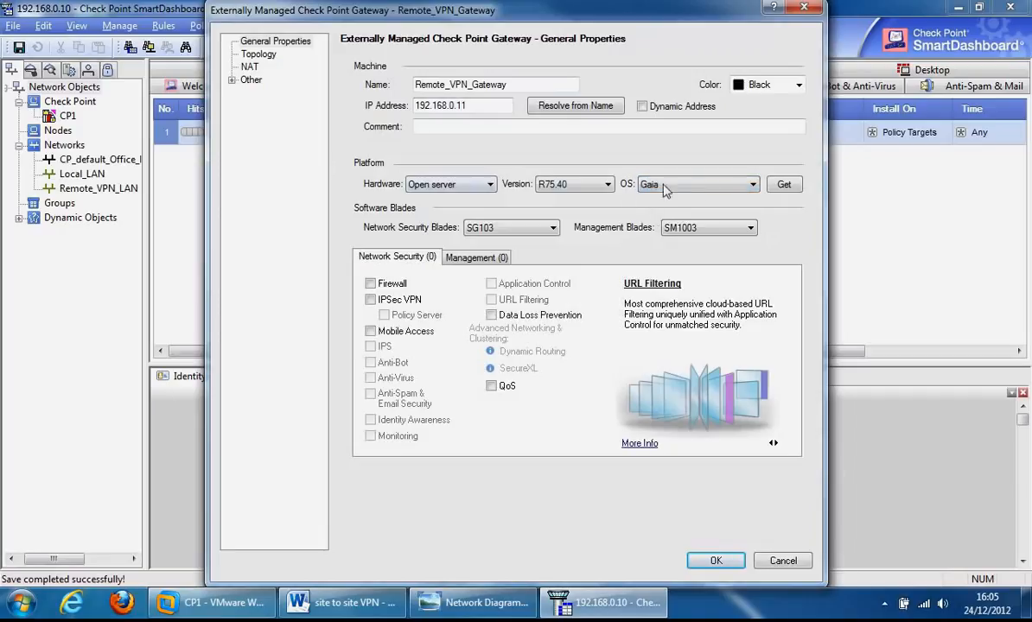
left_click(370, 299)
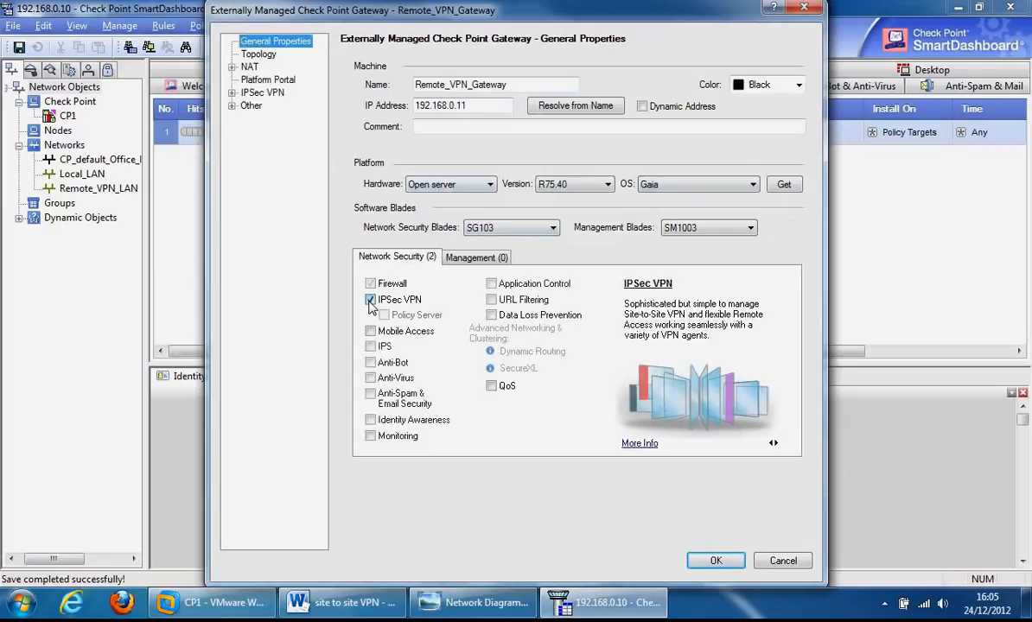
left_click(716, 561)
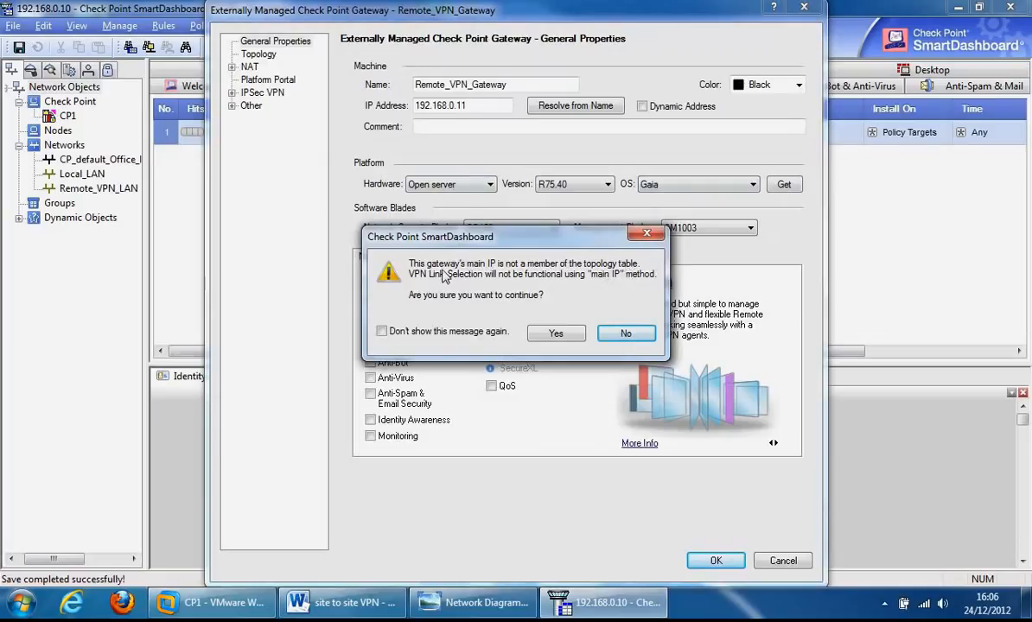
left_click(628, 339)
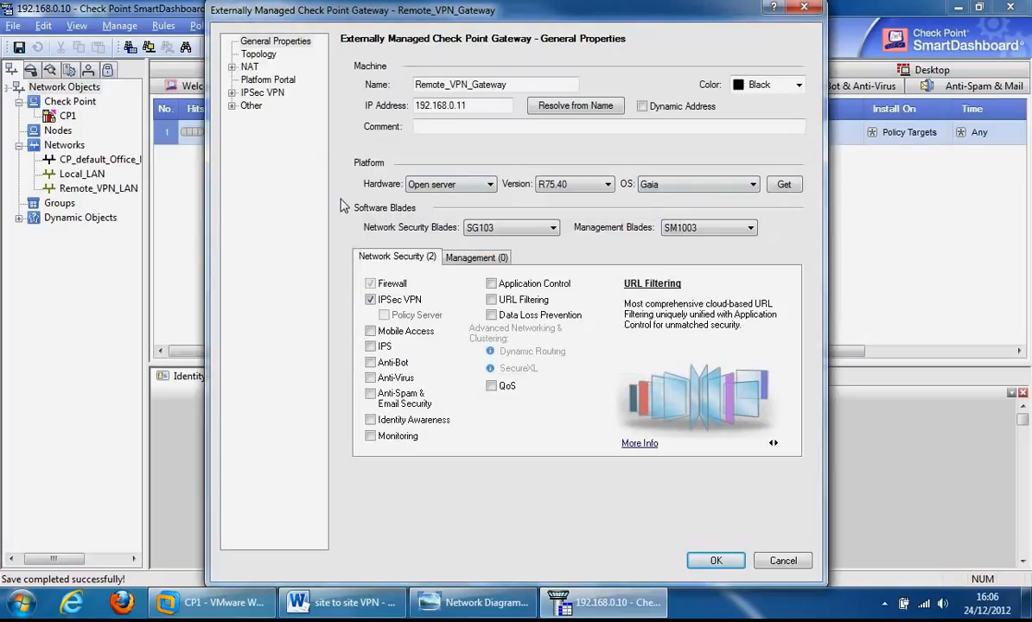
left_click(239, 54)
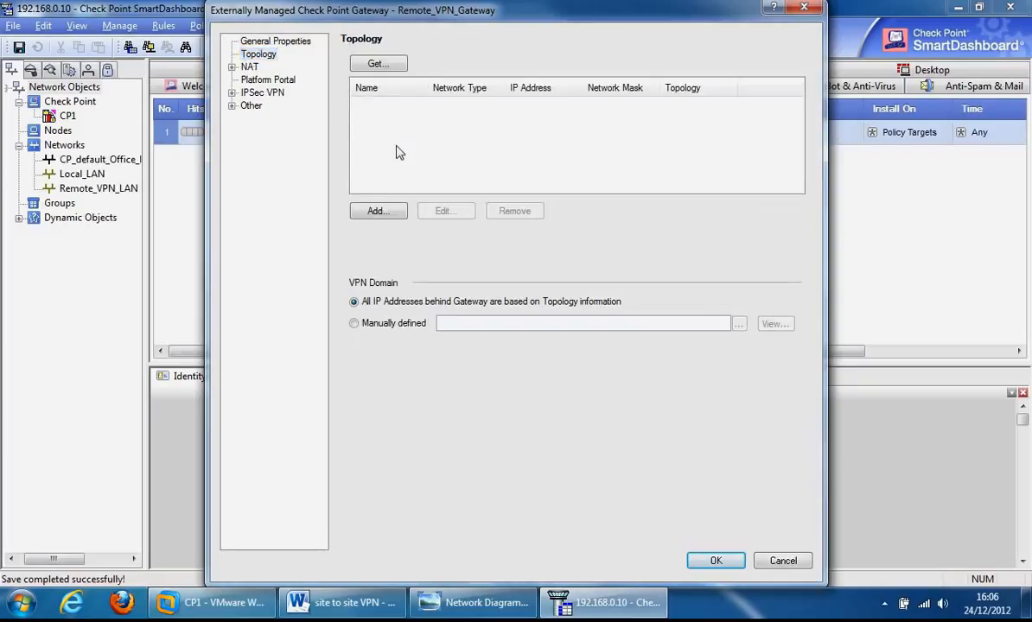
Step: Add interface External, 192.168.0.11, mask 255.255.255.0, with External (Internet) topology
left_click(376, 211)
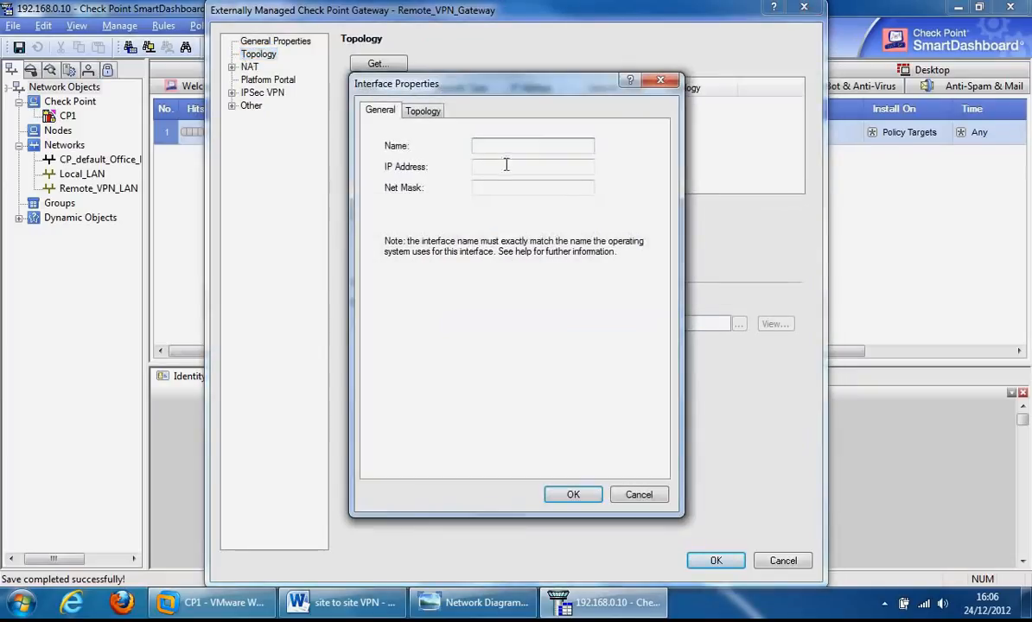
type("exteranl")
key("Tab")
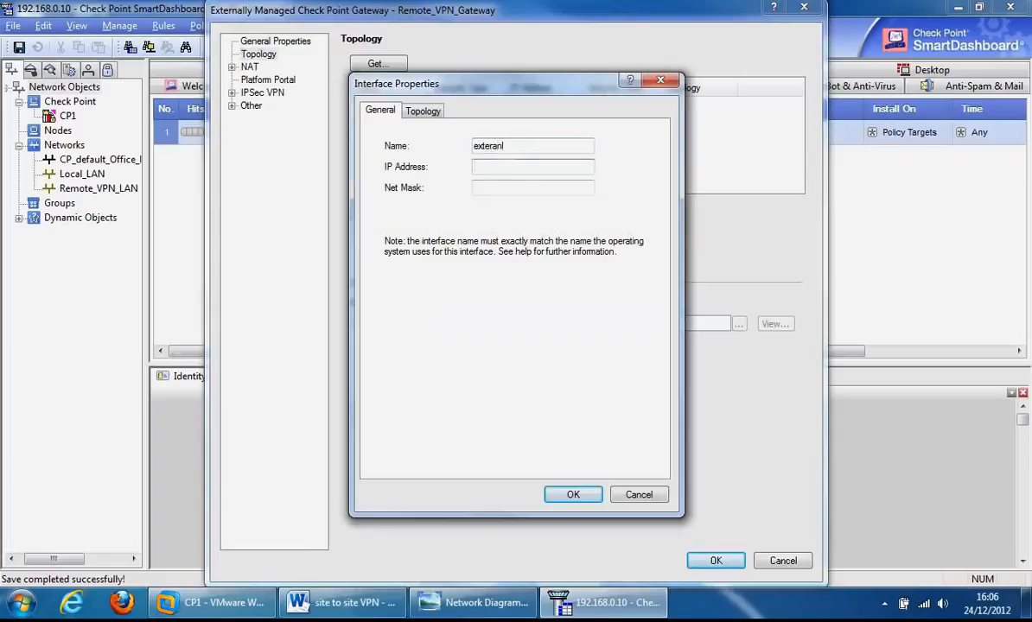
key("shift+Tab")
type("External")
key("Tab")
type("192.168.0.11")
key("Tab")
type("255.255.2")
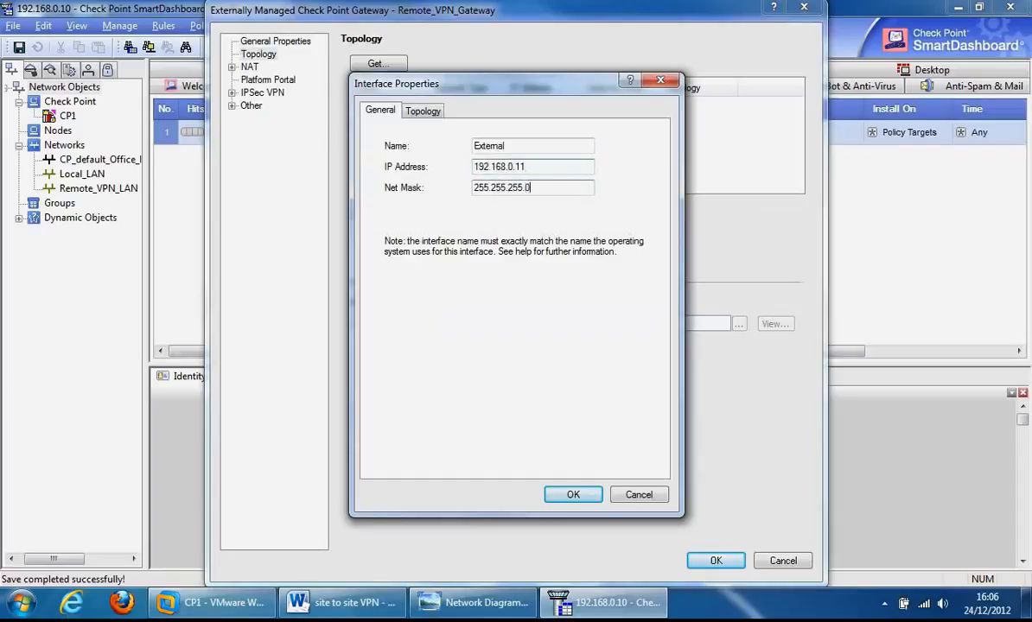
left_click(406, 111)
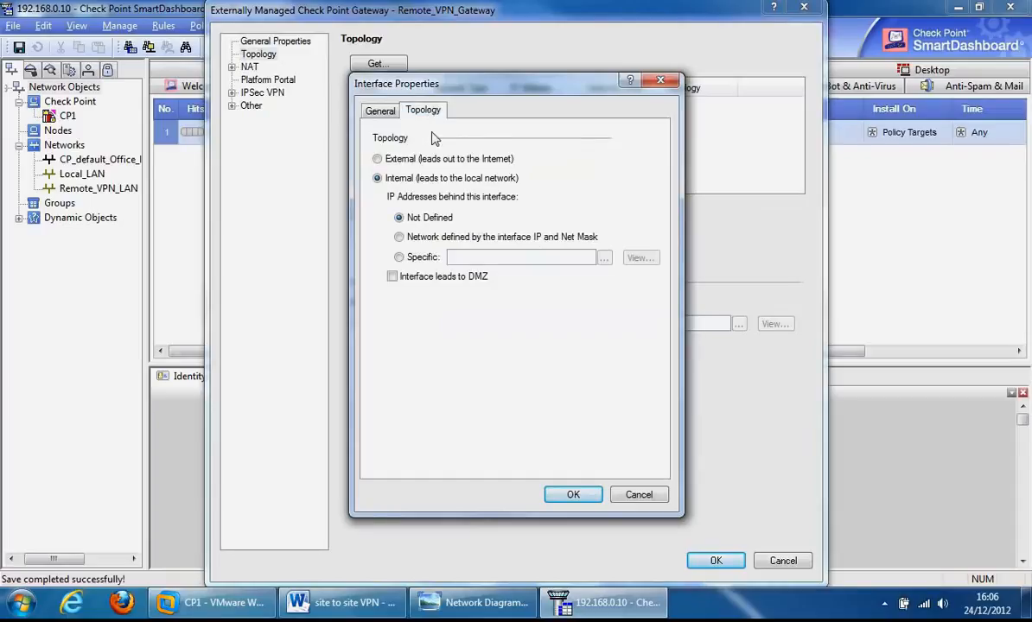
left_click(377, 160)
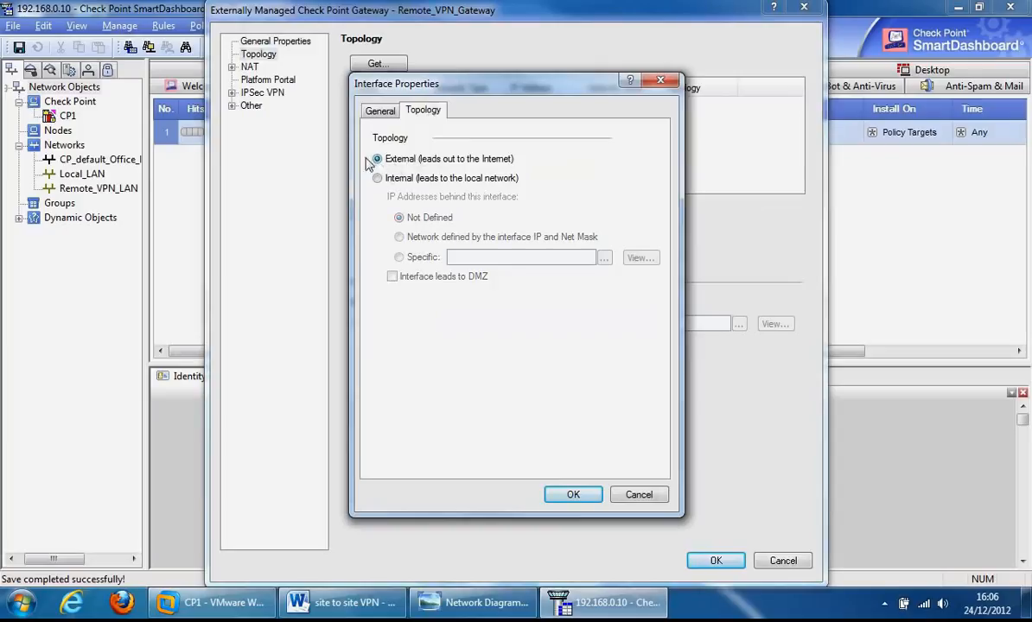
left_click(569, 495)
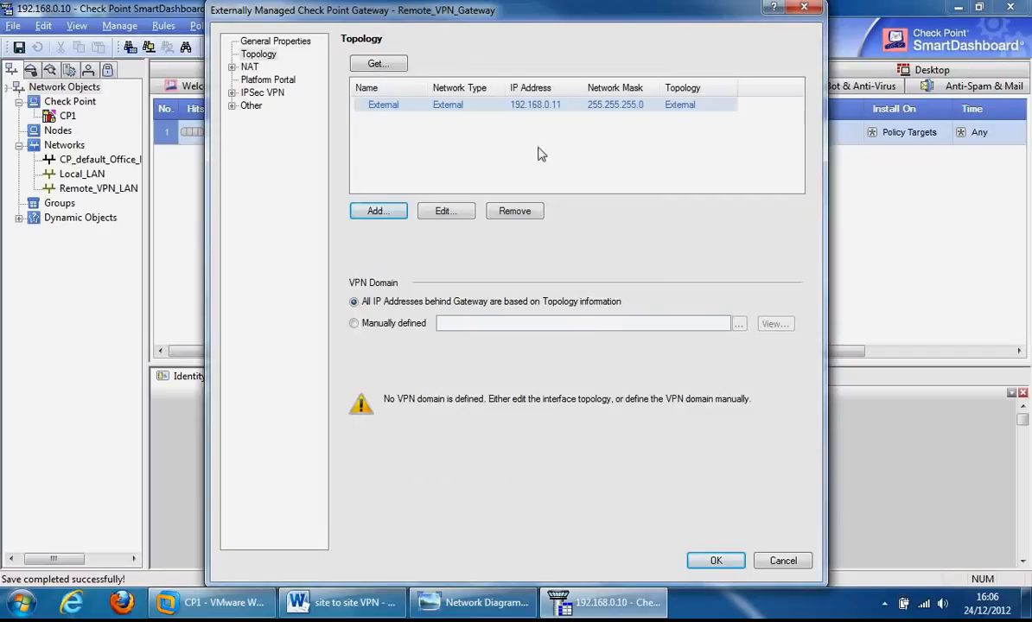
Step: Save Remote_VPN_Gateway so it is listed under the Check Point objects
left_click(715, 561)
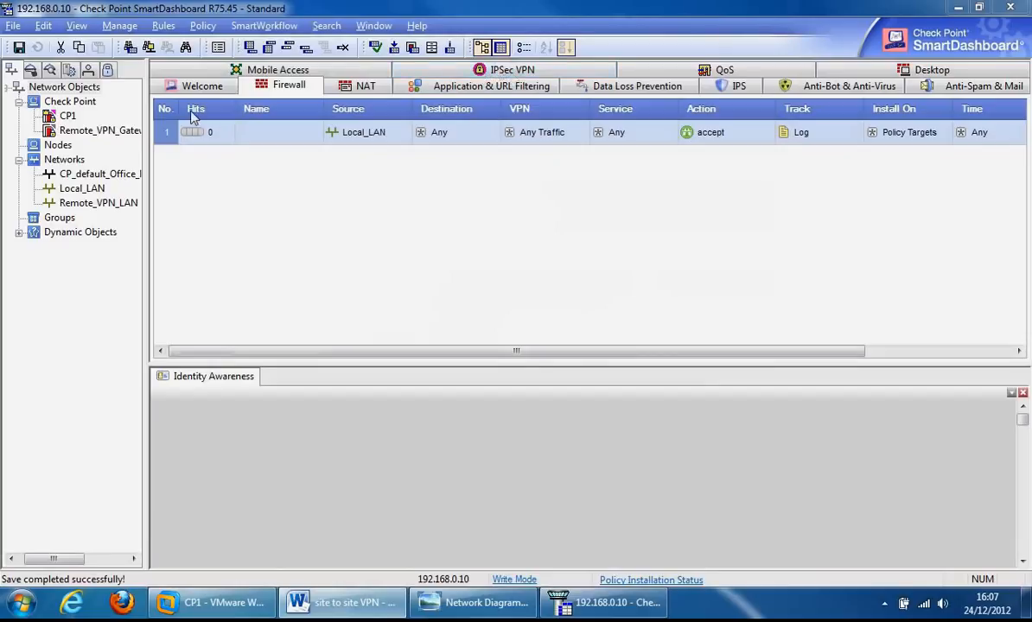
Step: Start a new meshed community from the IPSec VPN tab's communities area
left_click(417, 72)
right_click(369, 136)
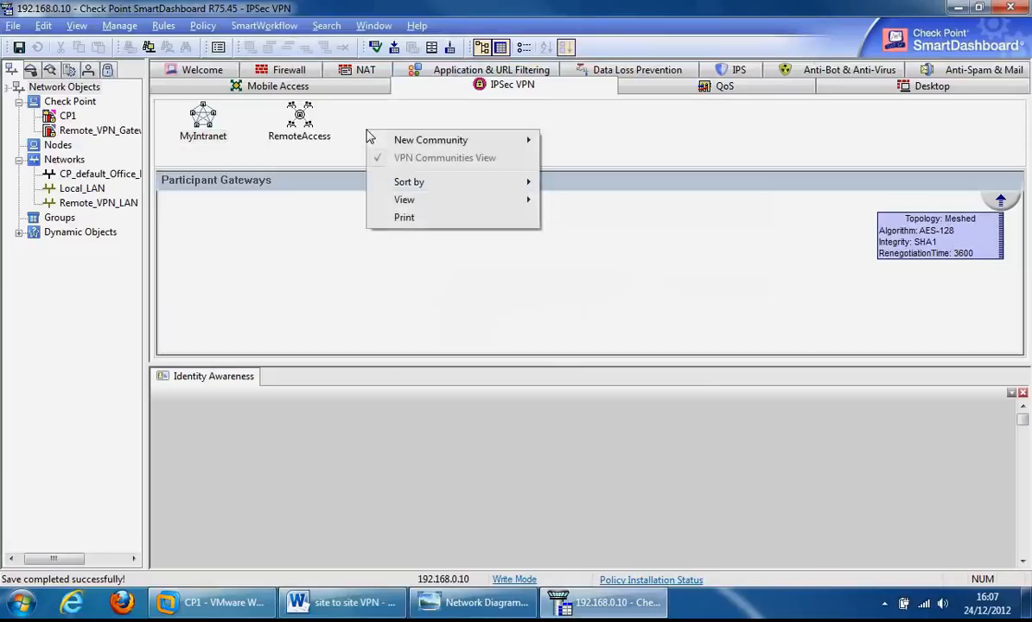
mouse_move(413, 141)
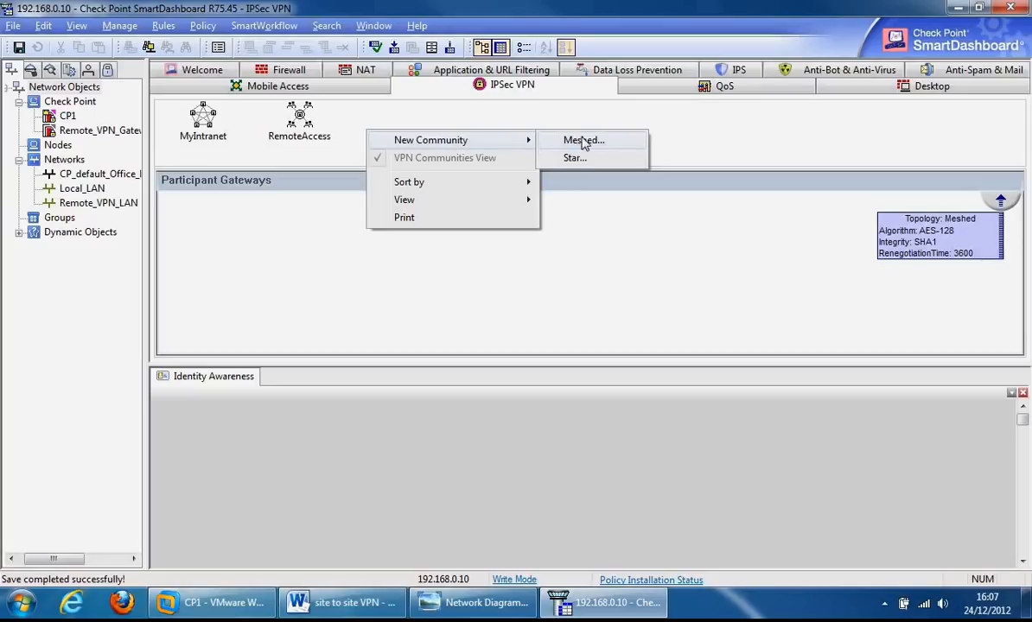
left_click(585, 144)
Step: Name the meshed community Site_Site_VPN and show its empty Participating Gateways list
left_click(553, 137)
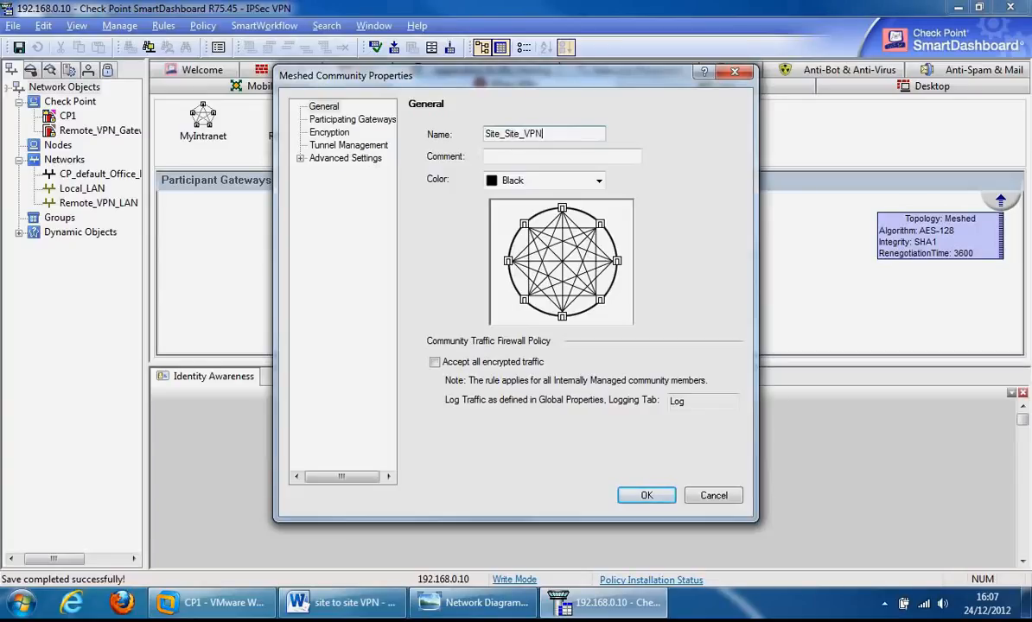
left_click(355, 120)
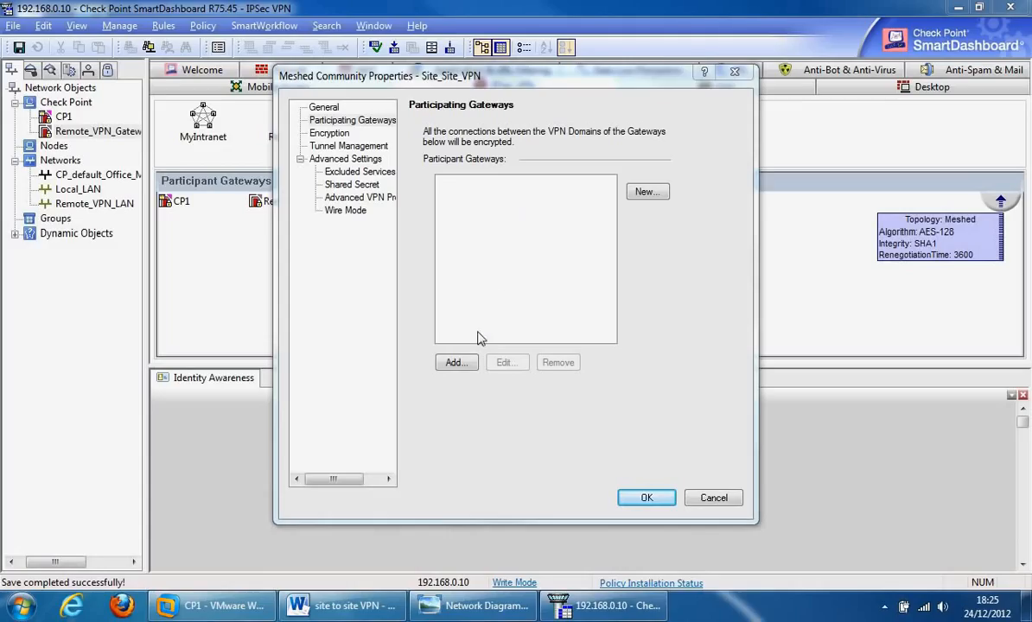
Step: Add CP1 and Remote_VPN_Gateway as Site_Site_VPN participants and view its Encryption page
left_click(458, 363)
left_click(458, 203)
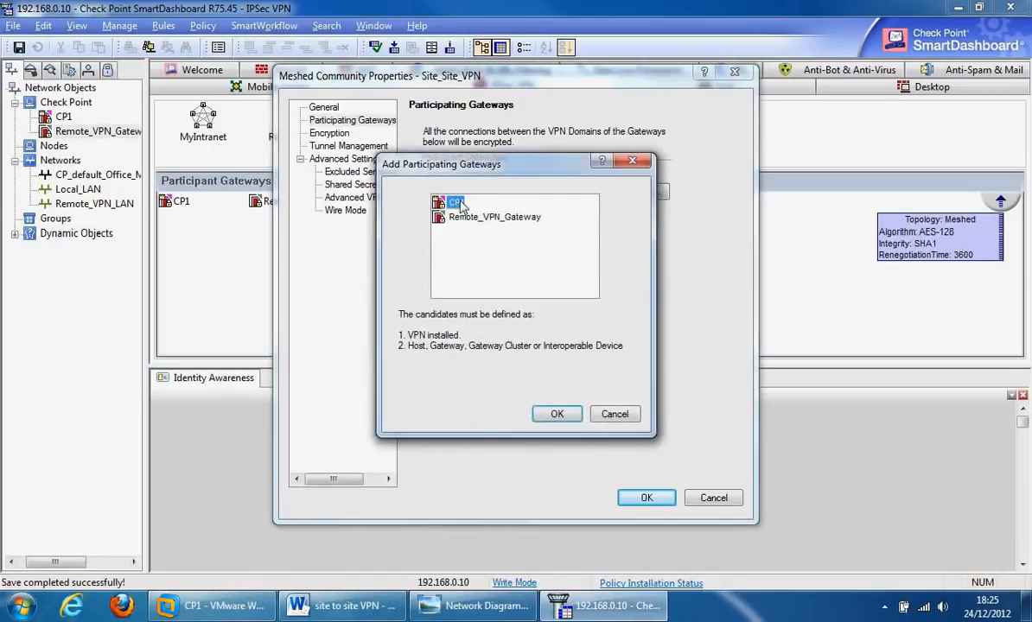
left_click(460, 217, "ctrl")
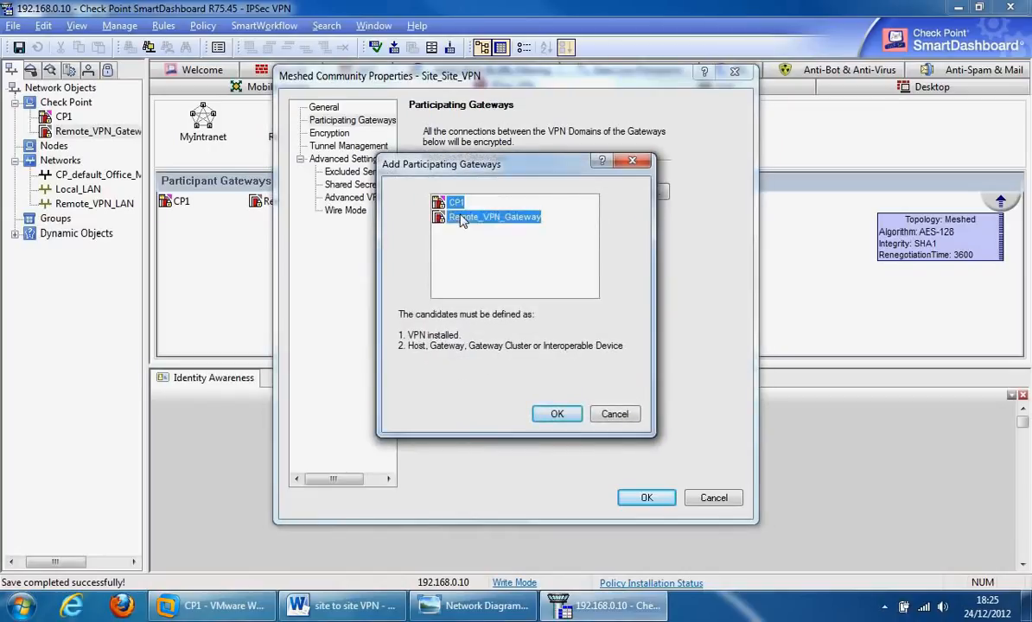
left_click(556, 415)
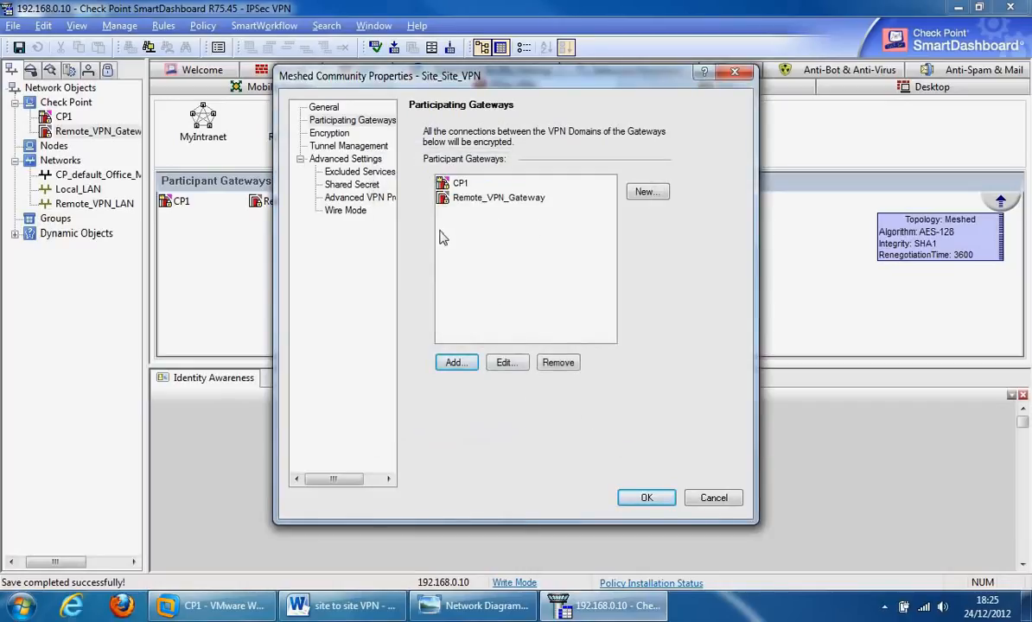
left_click(330, 135)
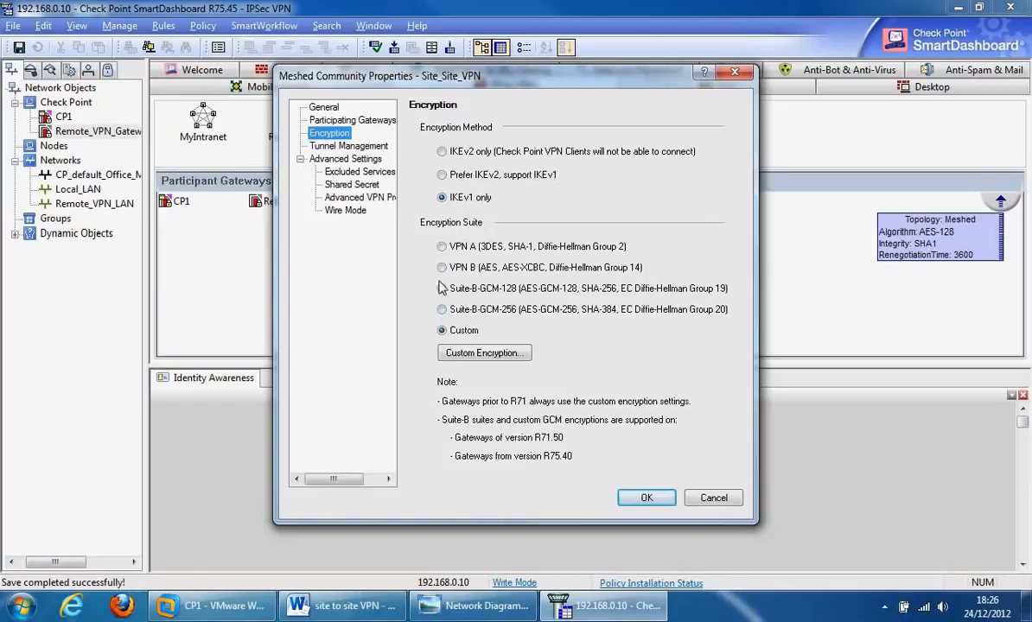
left_click(497, 355)
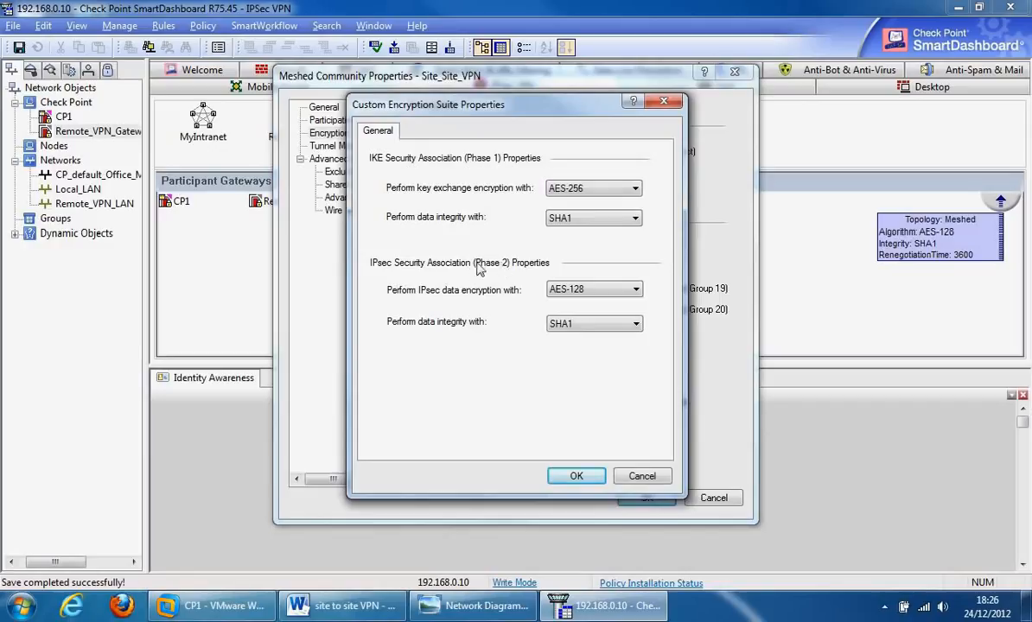
left_click(636, 189)
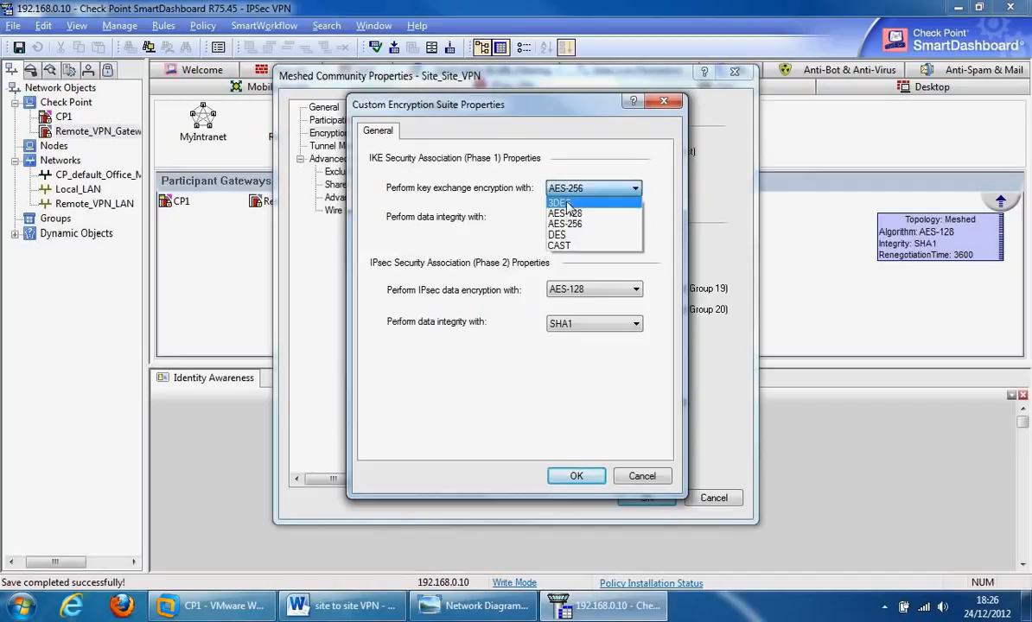
left_click(516, 214)
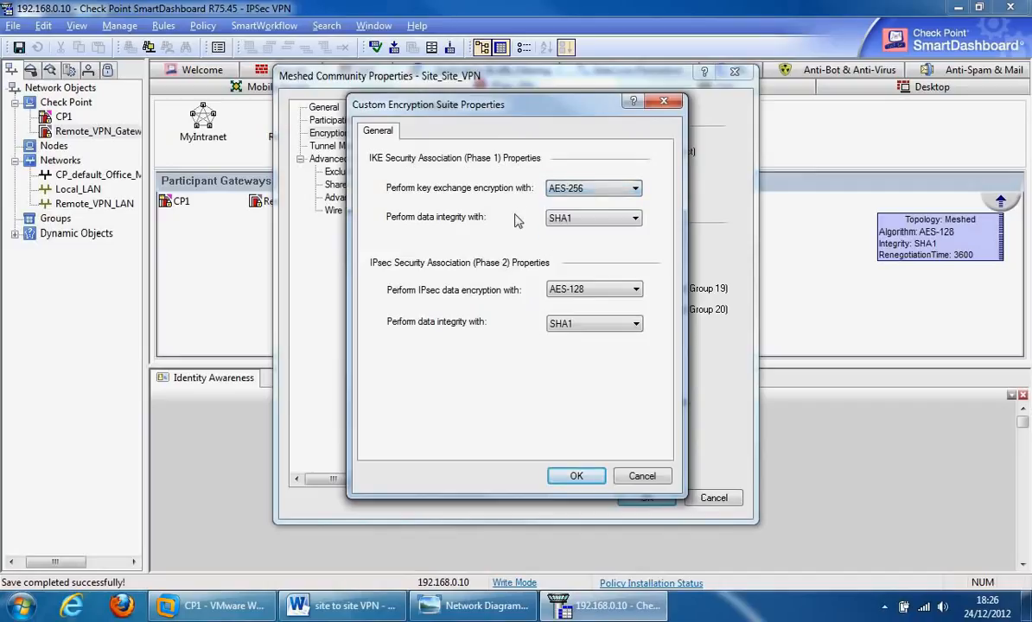
left_click(637, 221)
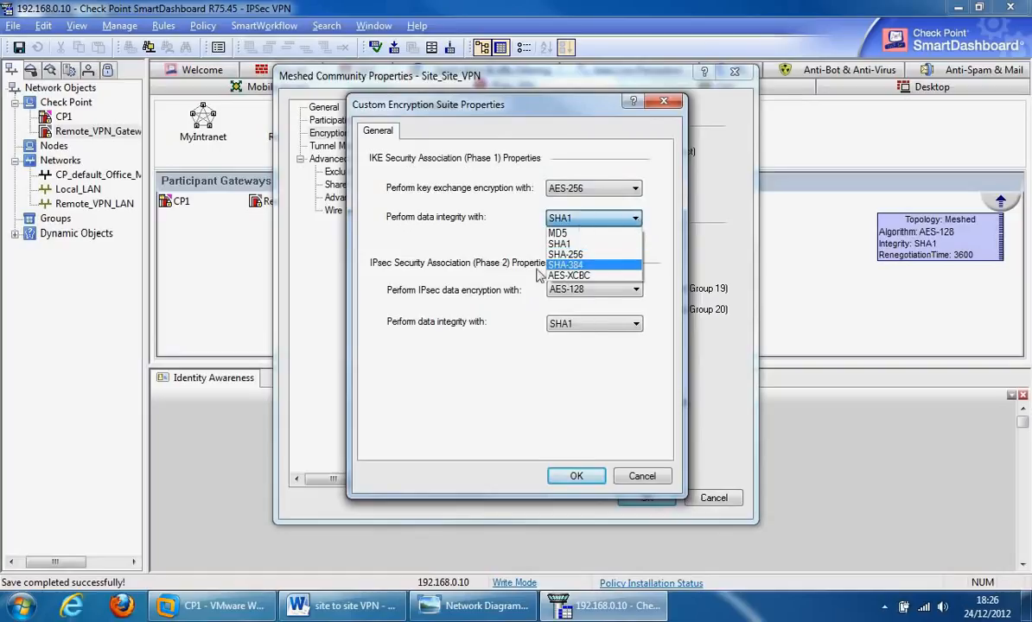
left_click(491, 291)
left_click(628, 291)
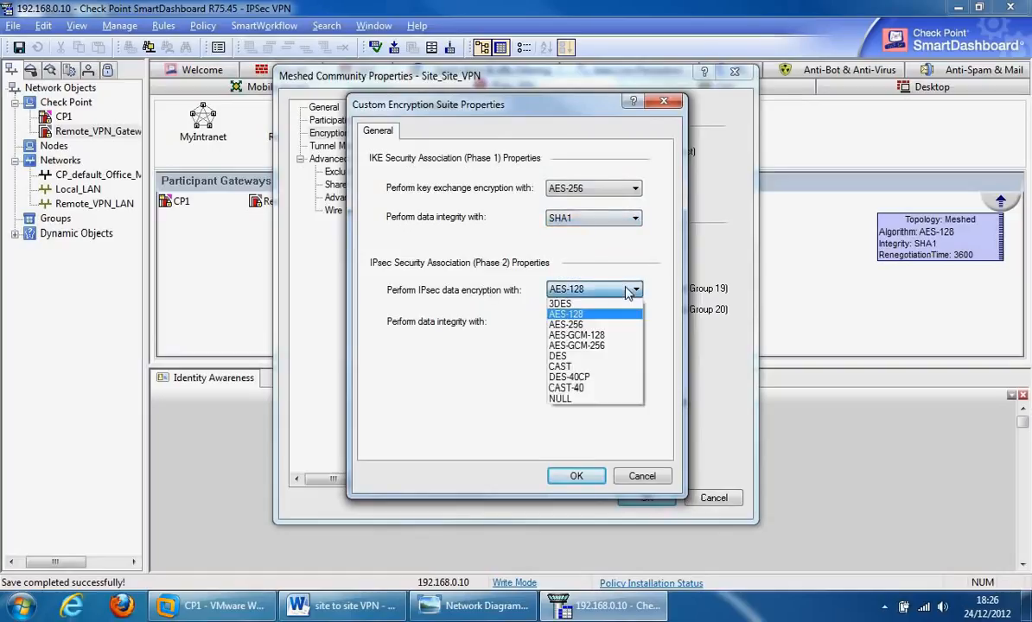
left_click(628, 292)
left_click(634, 325)
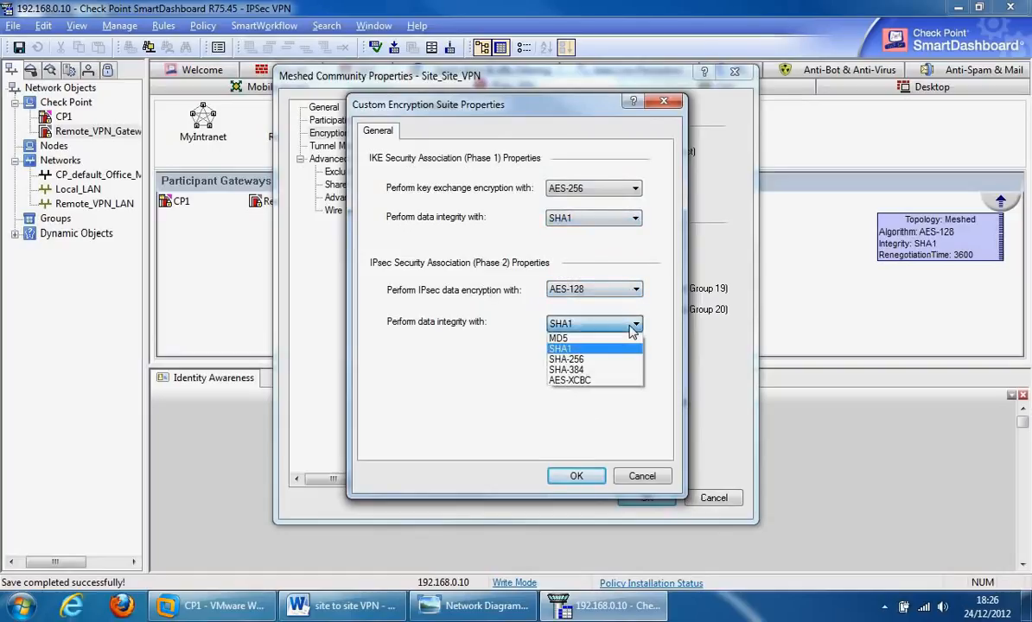
left_click(632, 330)
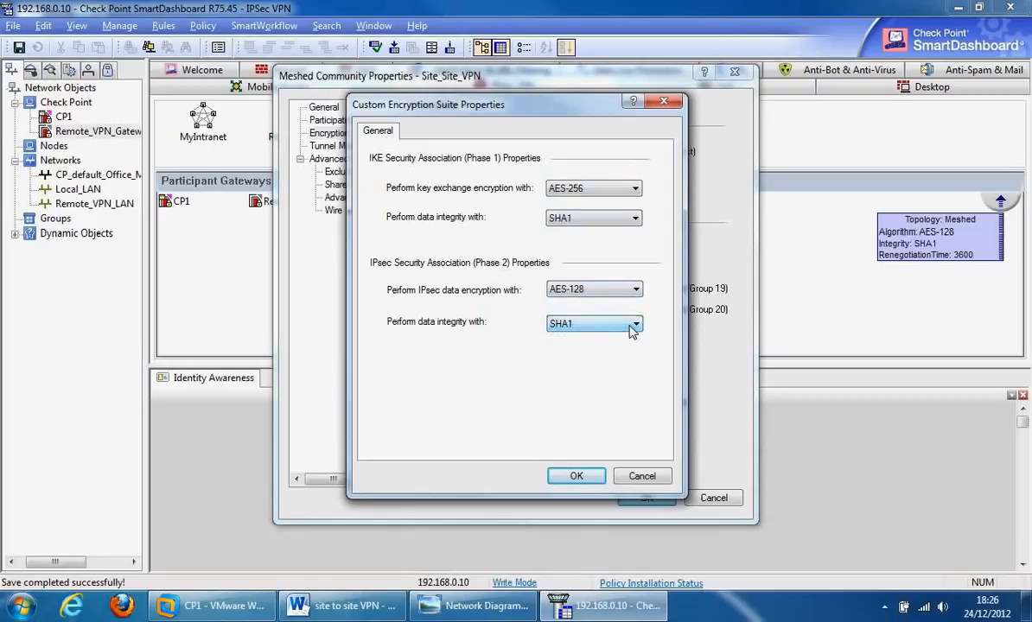
left_click(640, 475)
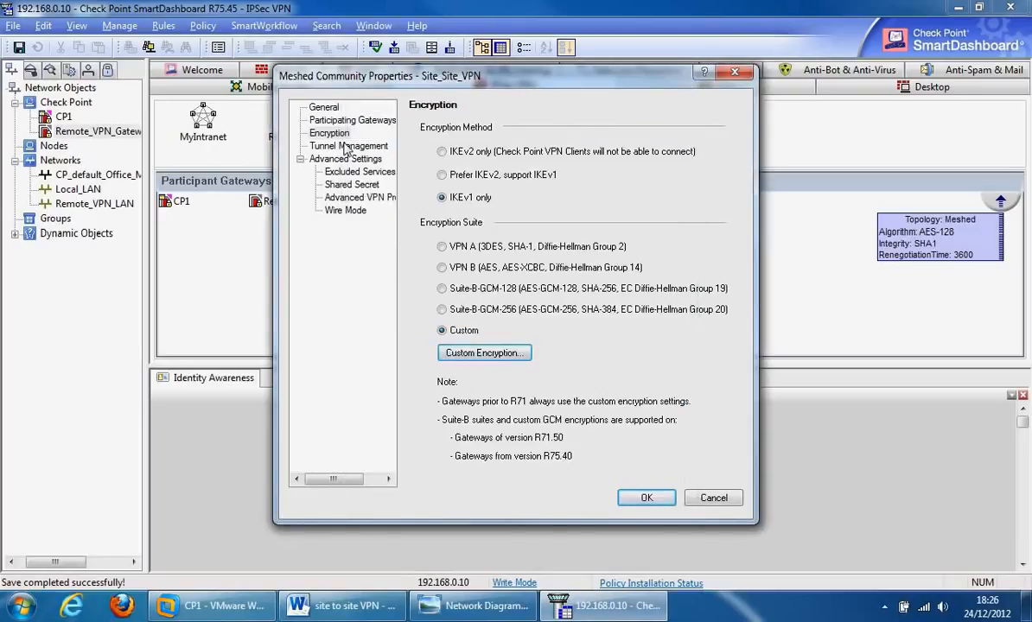
Step: Make all Site_Site_VPN tunnels permanent, then view the community's Excluded Services page
left_click(348, 147)
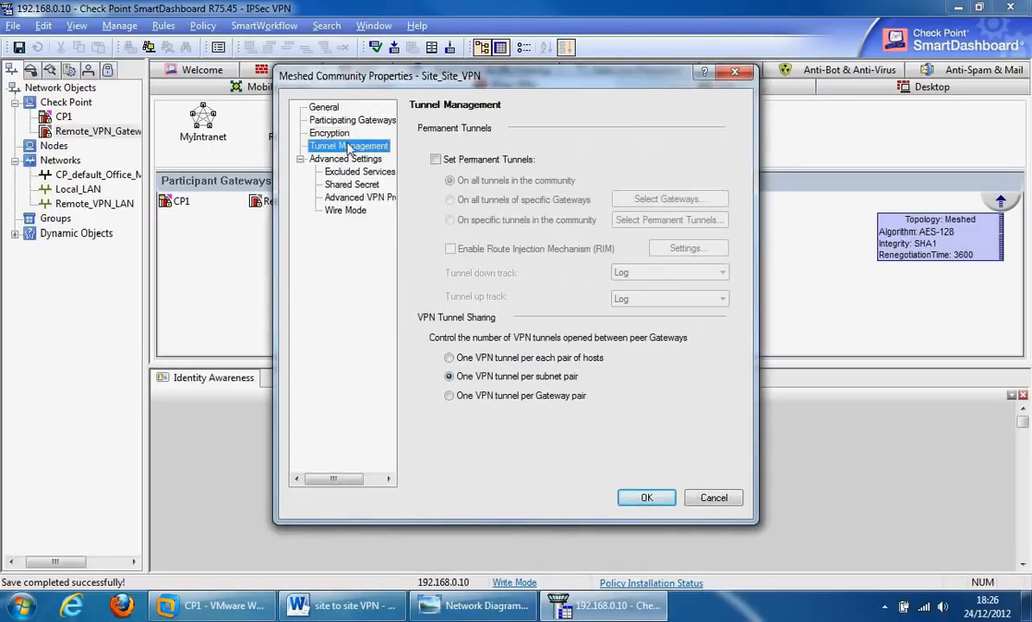
left_click(436, 160)
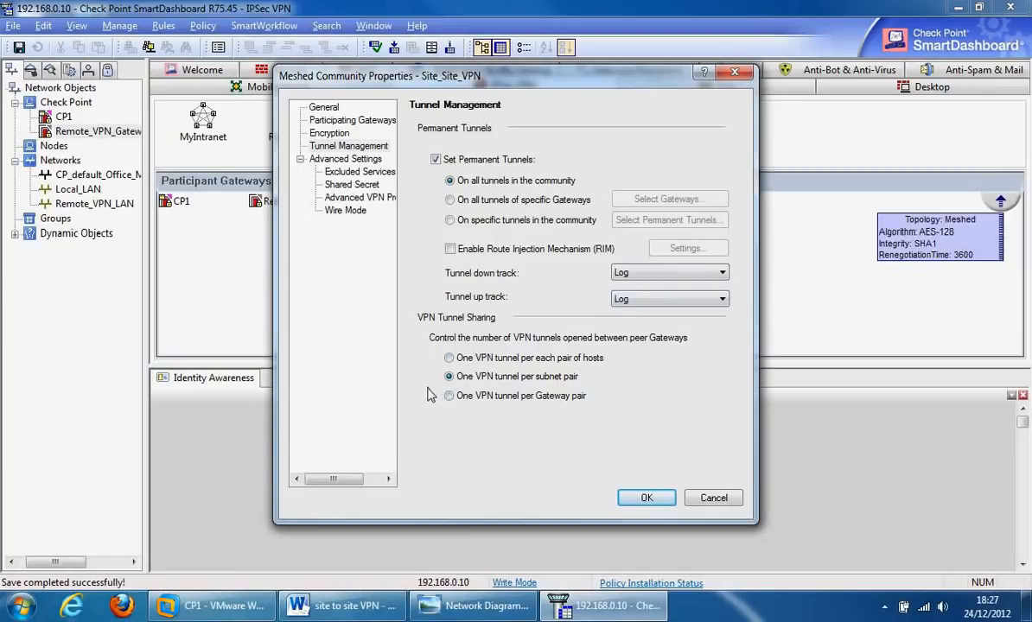
left_click(356, 172)
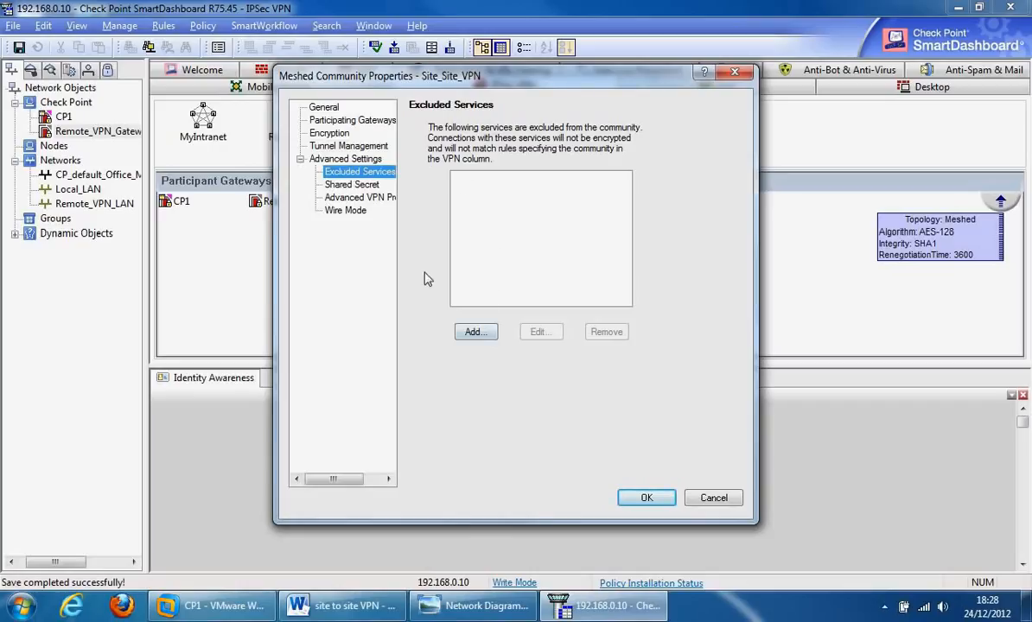
Step: Use only a shared secret for external members, enter Remote_VPN_Gateway's secret, then view Advanced VPN Properties
left_click(351, 185)
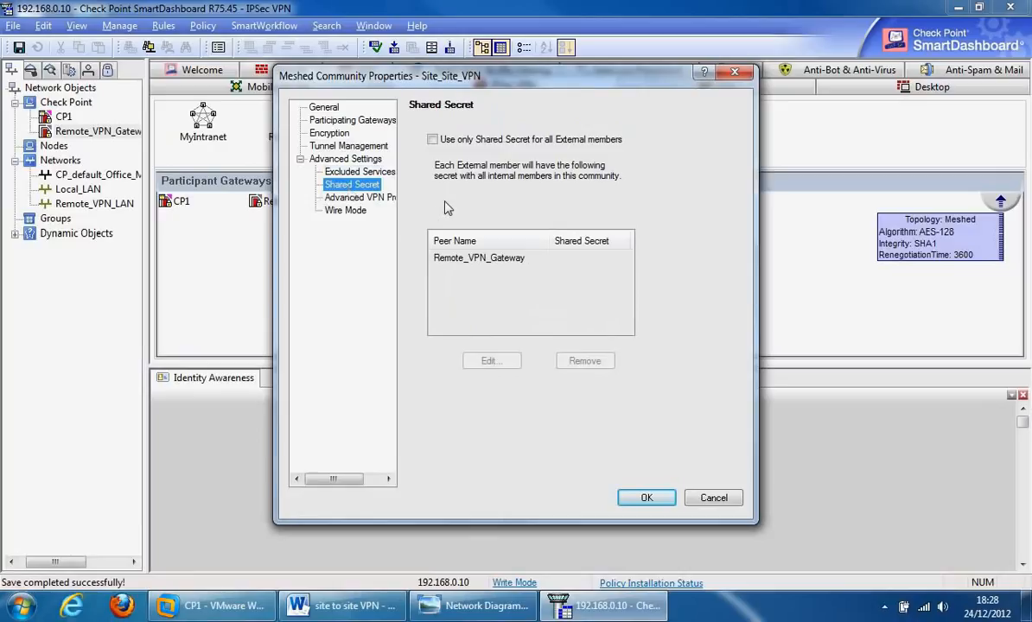
left_click(432, 141)
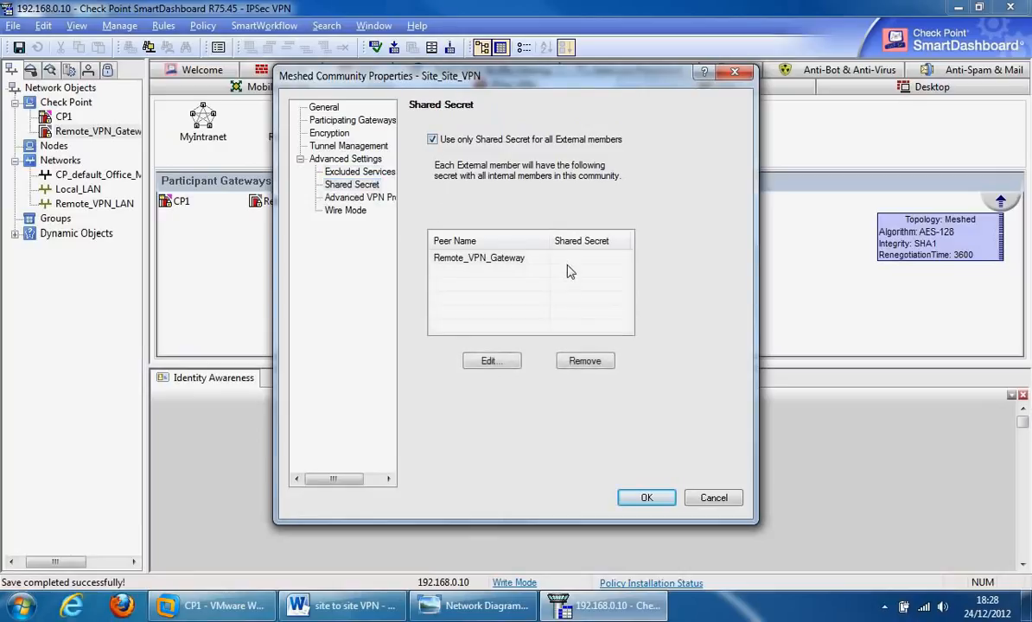
double_click(540, 260)
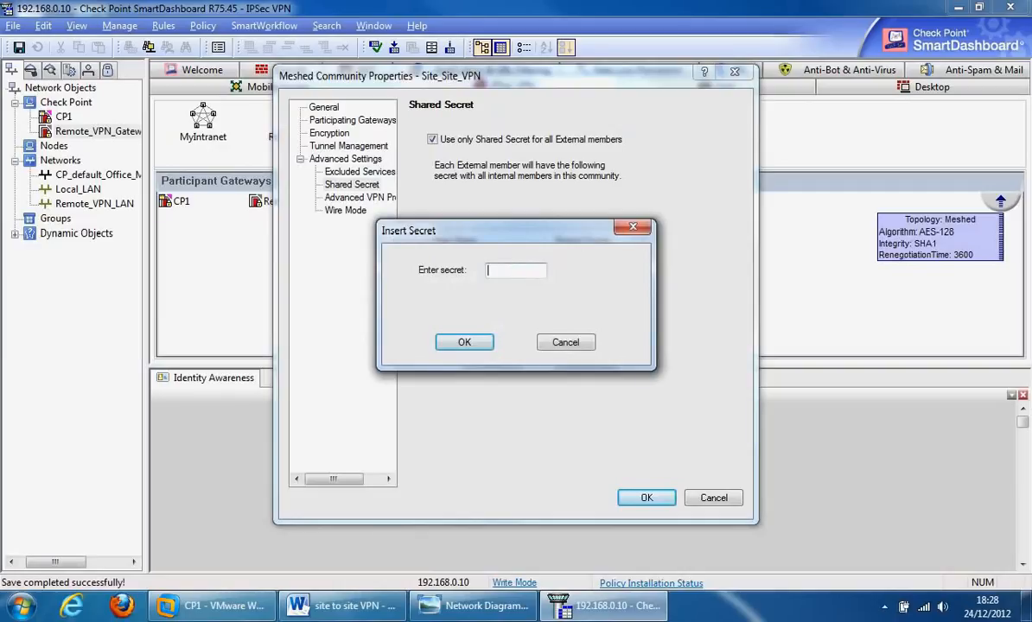
type("********")
left_click(464, 344)
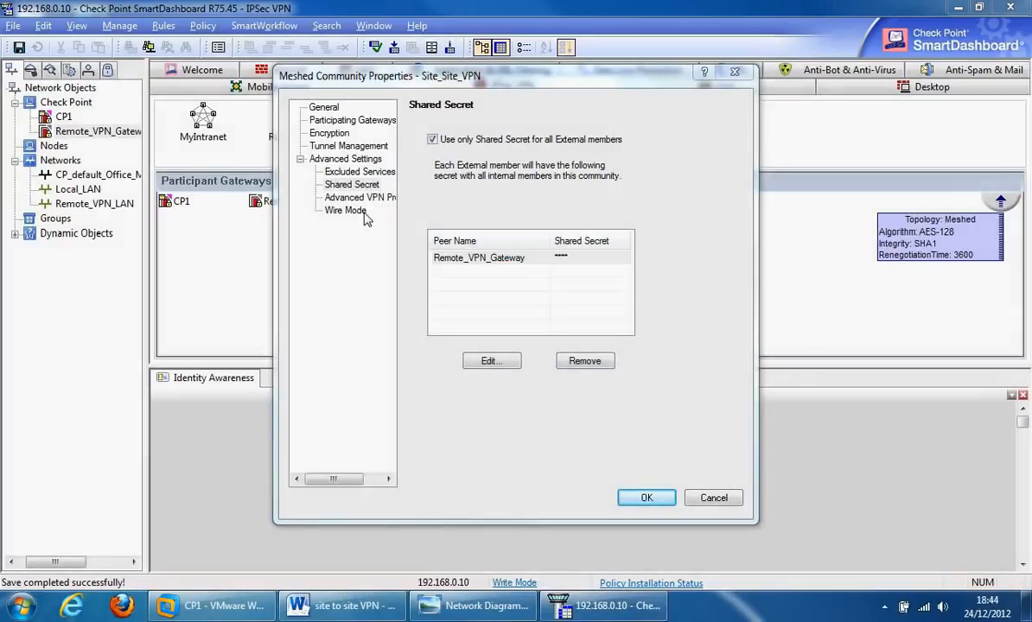
left_click(333, 197)
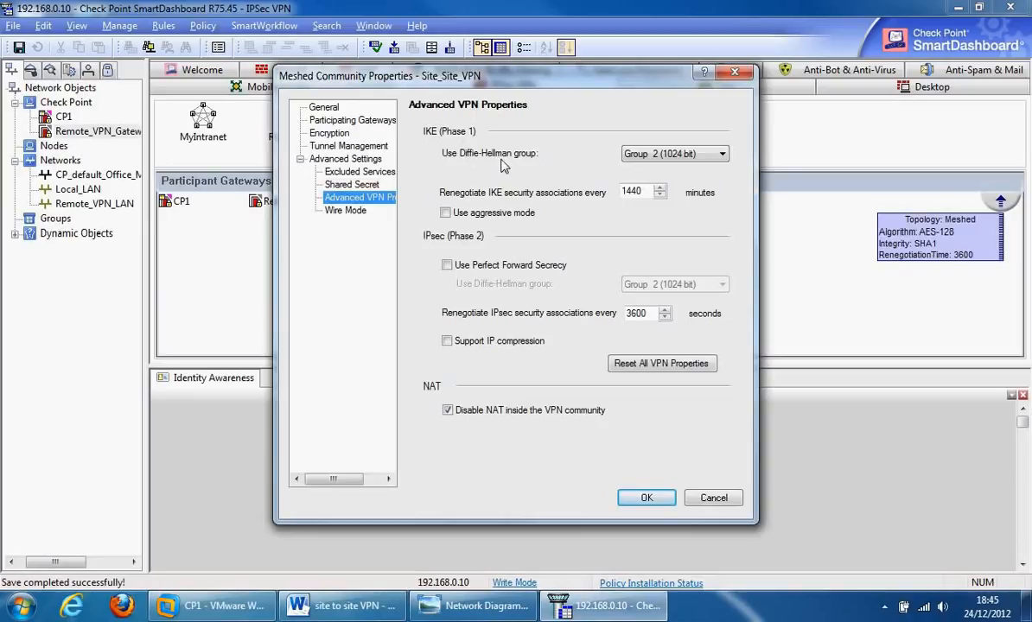
Step: Keep Diffie-Hellman at Group 2 (1024 bit) and untick 'Disable NAT inside the VPN community'
left_click(709, 157)
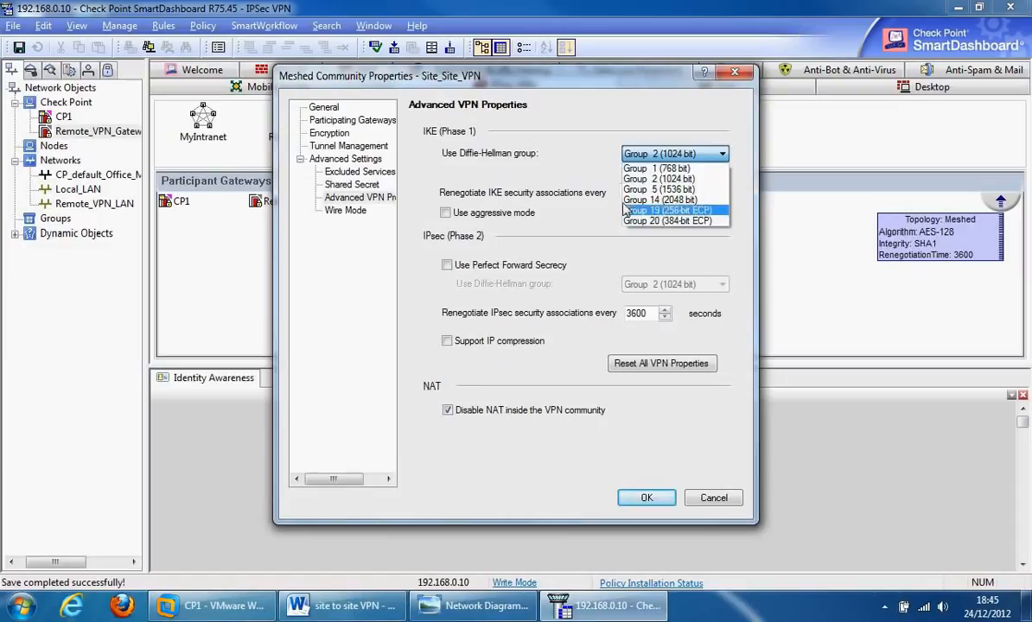
left_click(556, 180)
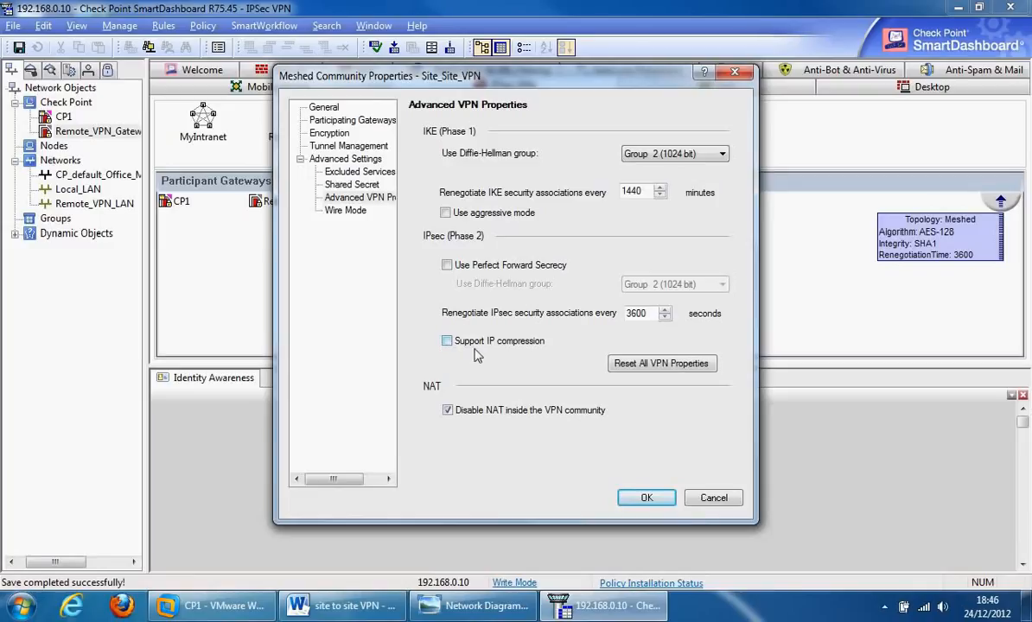
left_click(447, 412)
Step: Re-tick 'Disable NAT inside the VPN community', check Wire Mode, and save, accepting the VPN domain warning
left_click(448, 411)
left_click(344, 212)
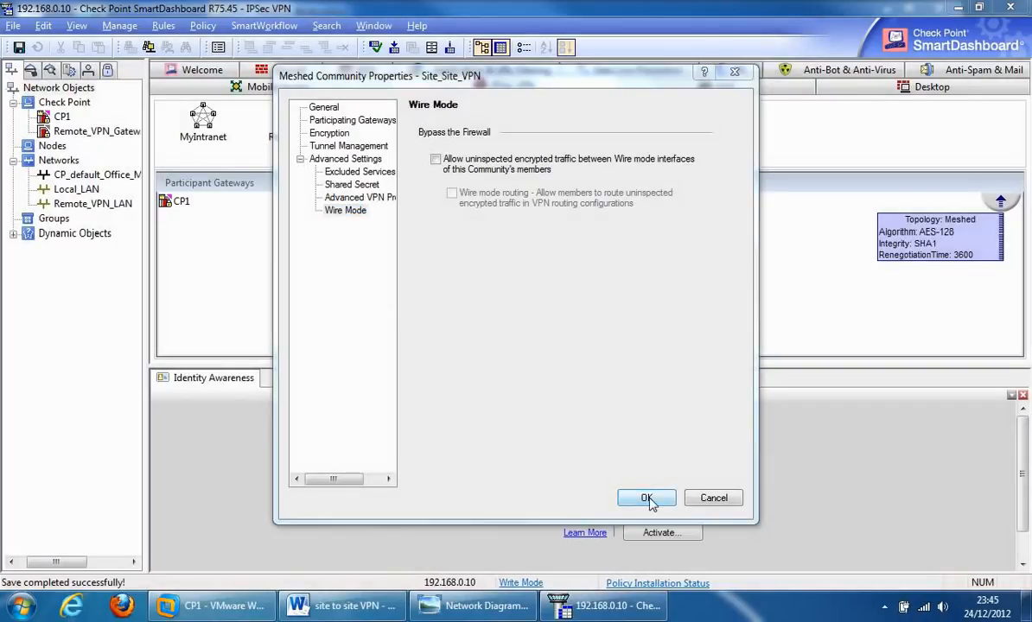
left_click(647, 499)
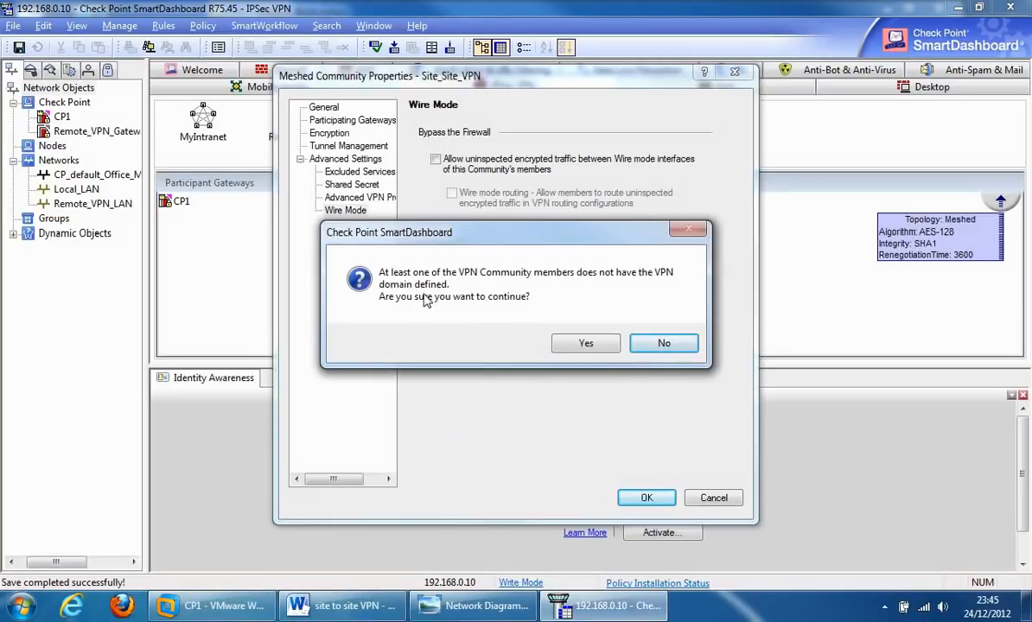
left_click(584, 345)
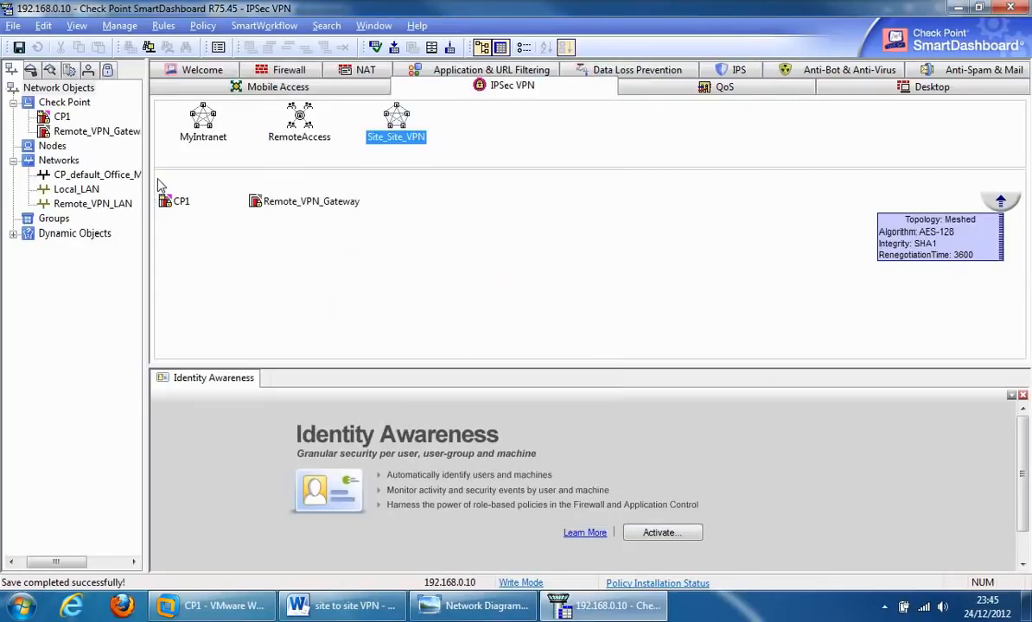
double_click(61, 116)
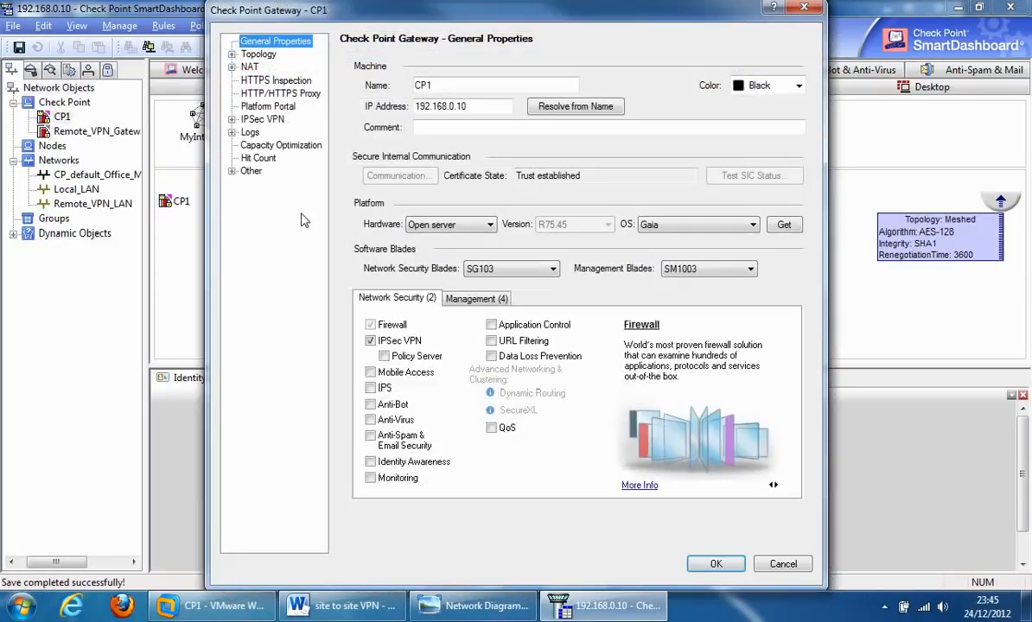
left_click(247, 54)
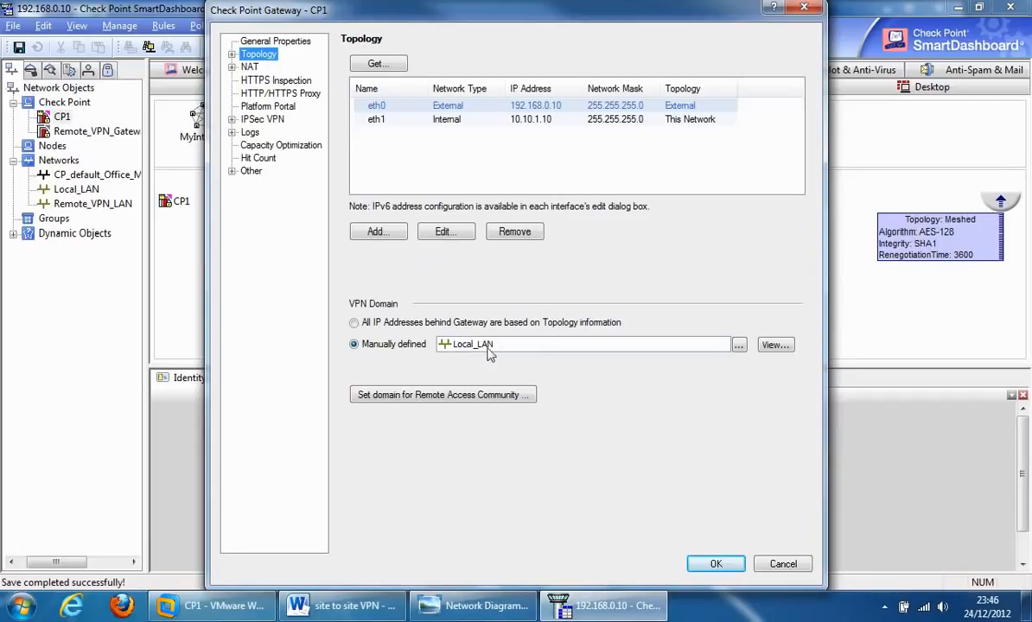
left_click(715, 564)
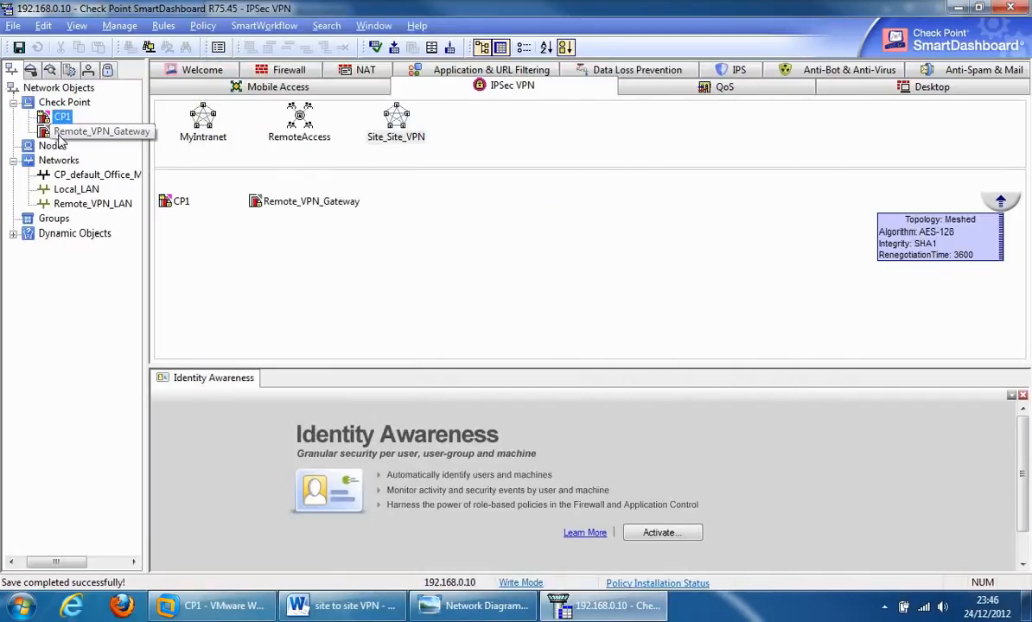
left_click(45, 132)
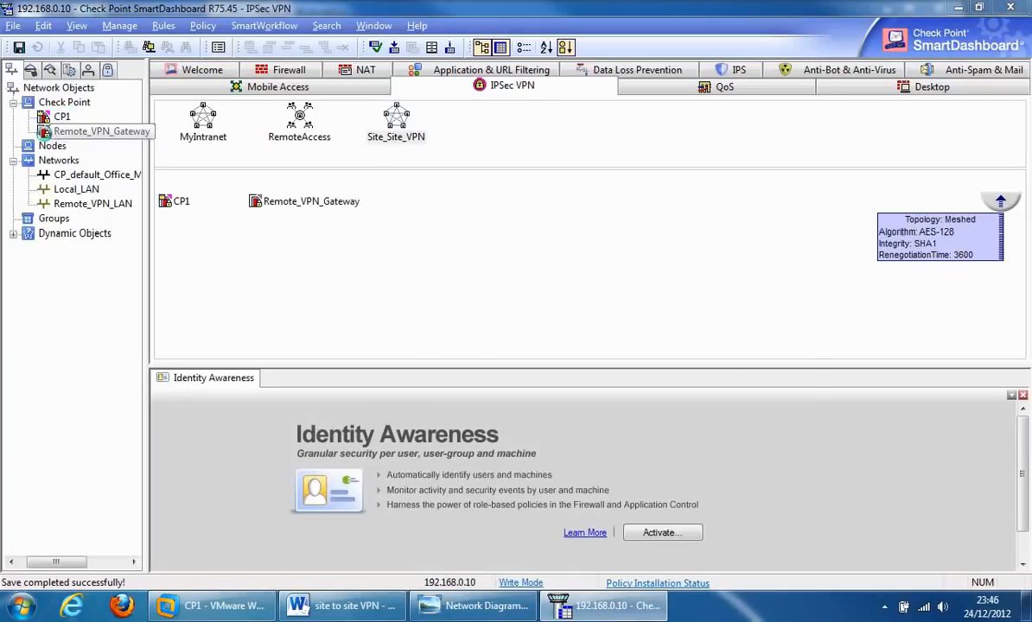
Step: Set Remote_VPN_Gateway's topology VPN domain to manually defined Remote_VPN_LAN and save
double_click(45, 132)
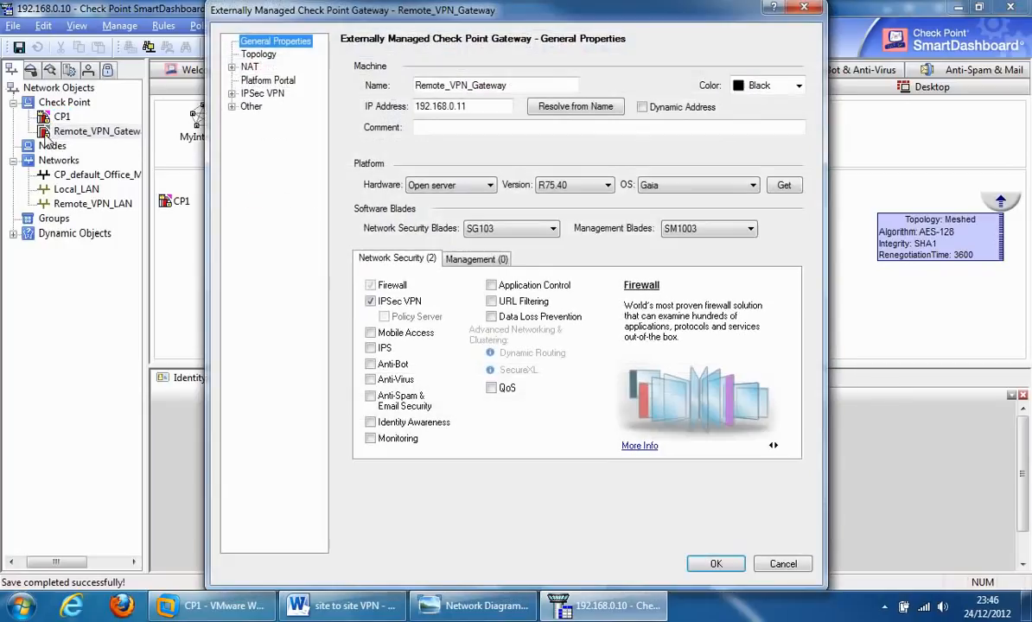
left_click(259, 55)
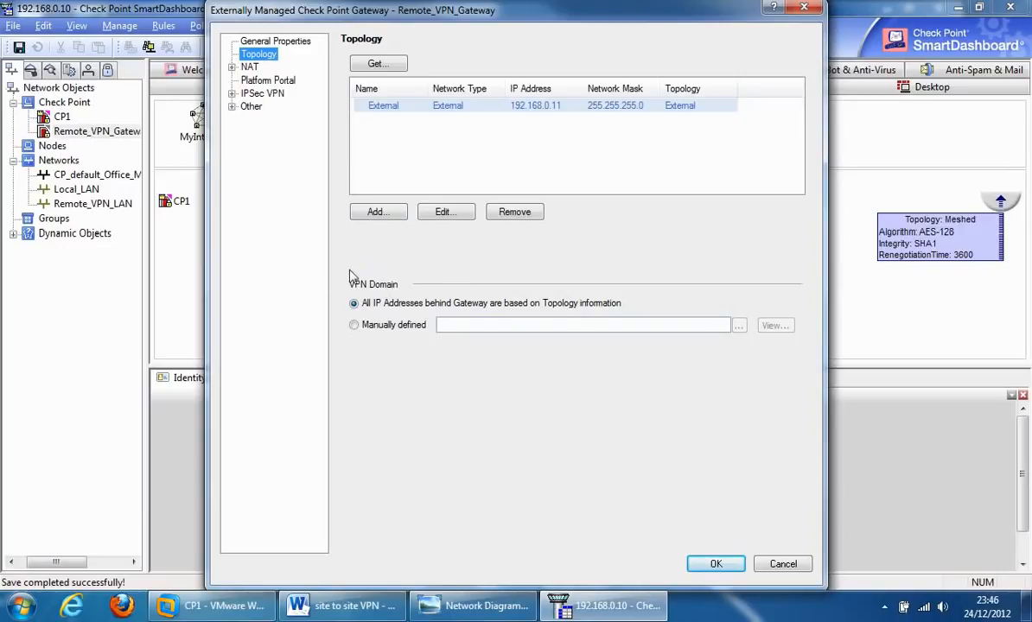
left_click(353, 325)
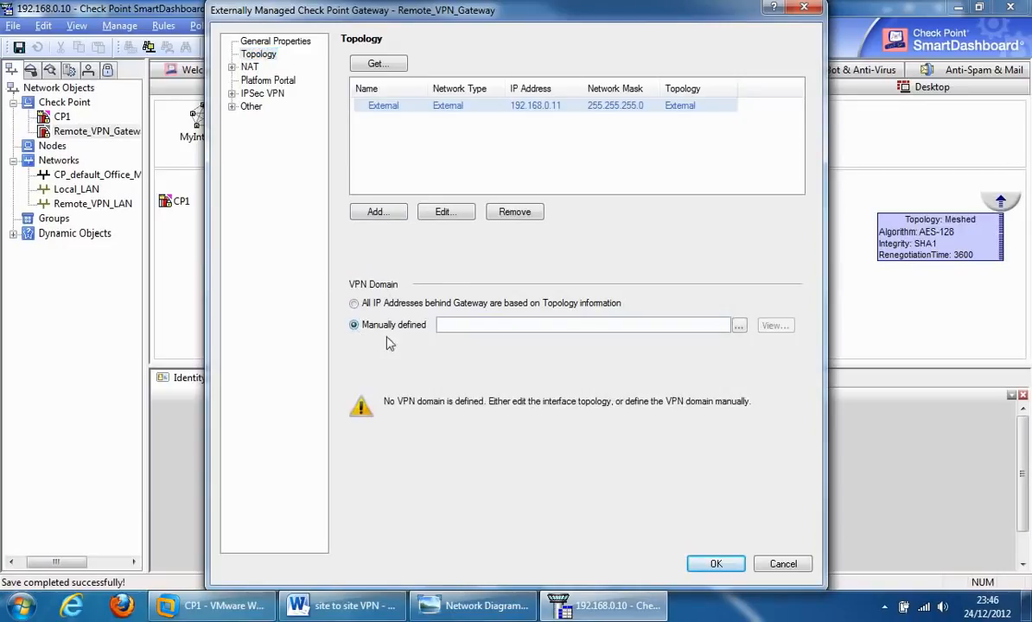
left_click(739, 326)
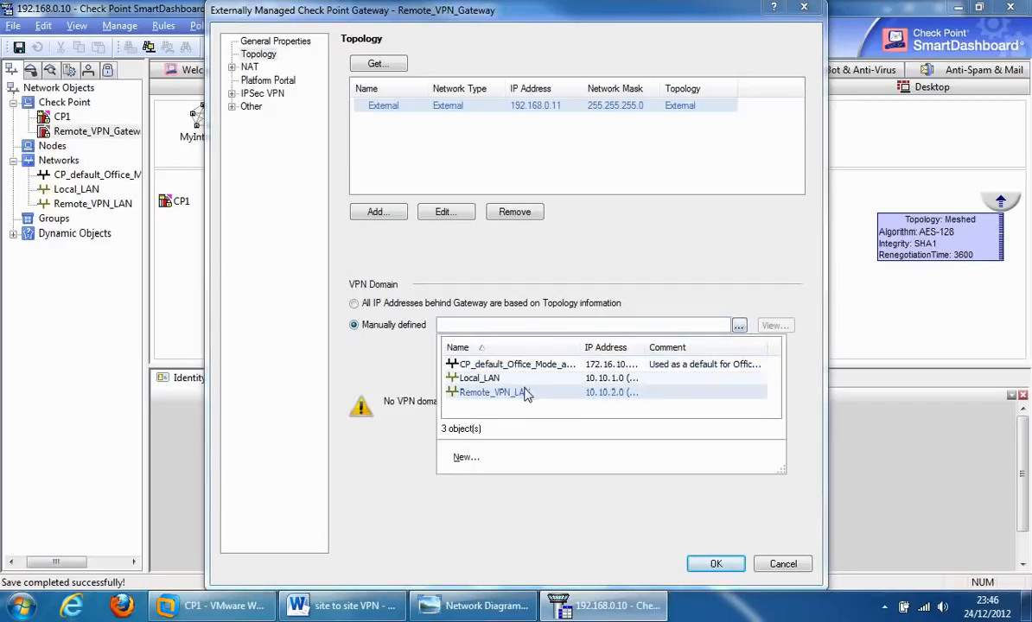
left_click(496, 392)
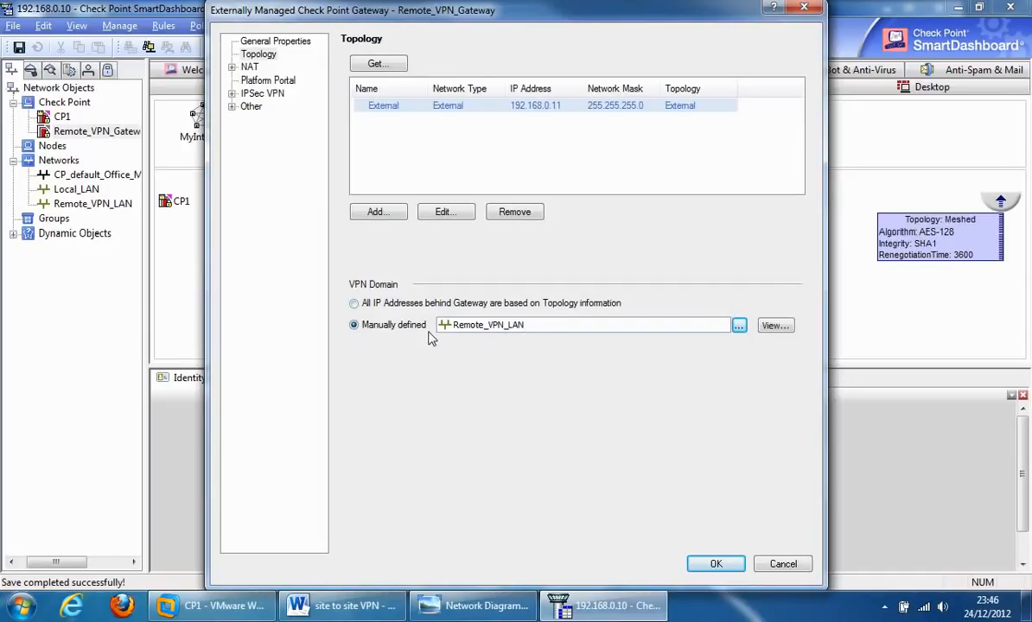
left_click(716, 563)
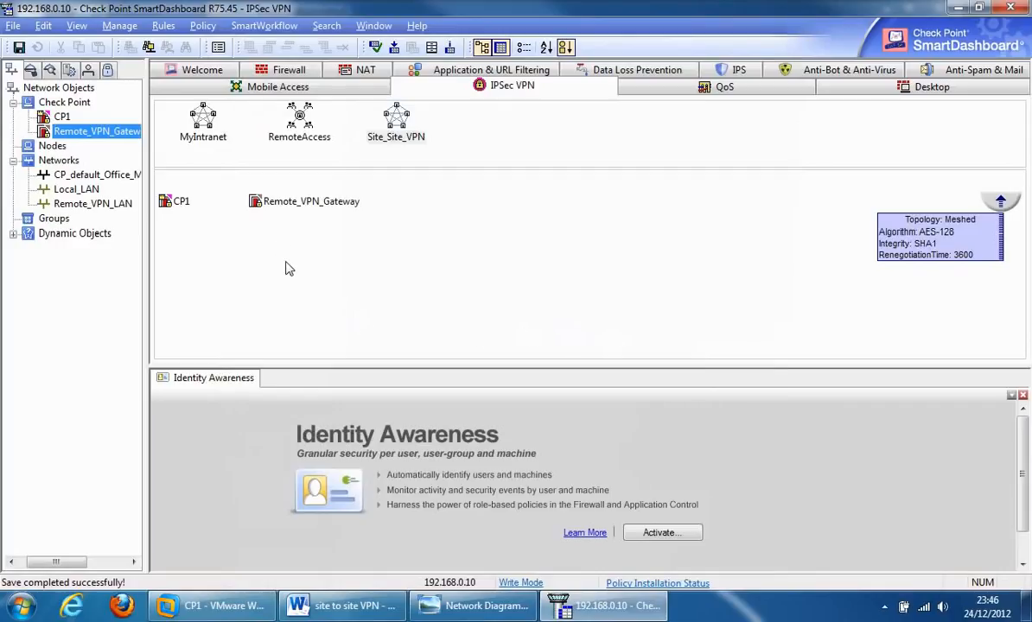
Step: Add a new rule at the top of the Firewall rule base and name it VPN
left_click(285, 73)
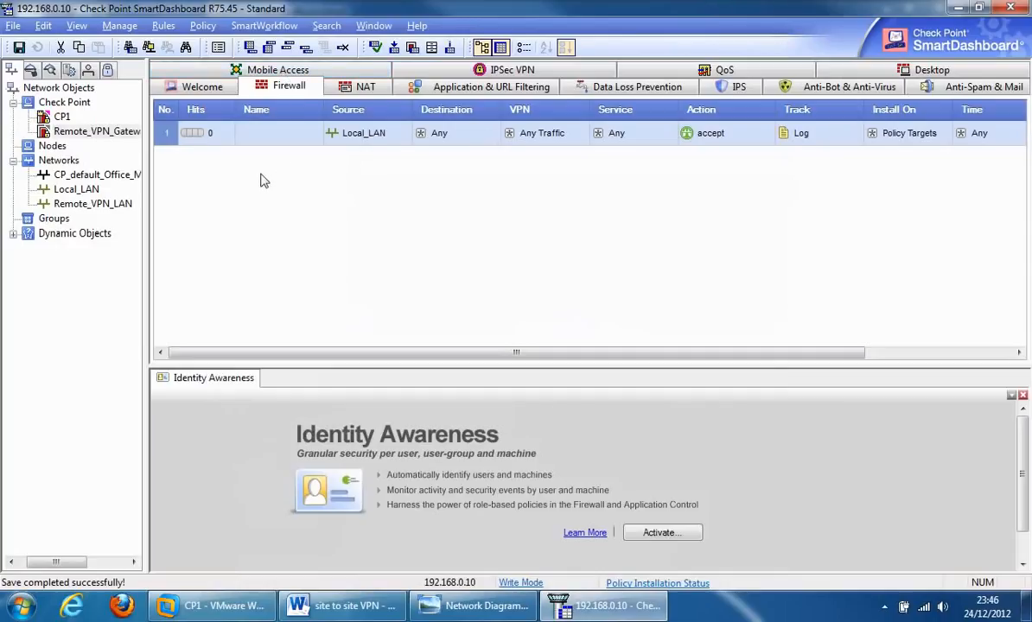
left_click(163, 26)
mouse_move(192, 45)
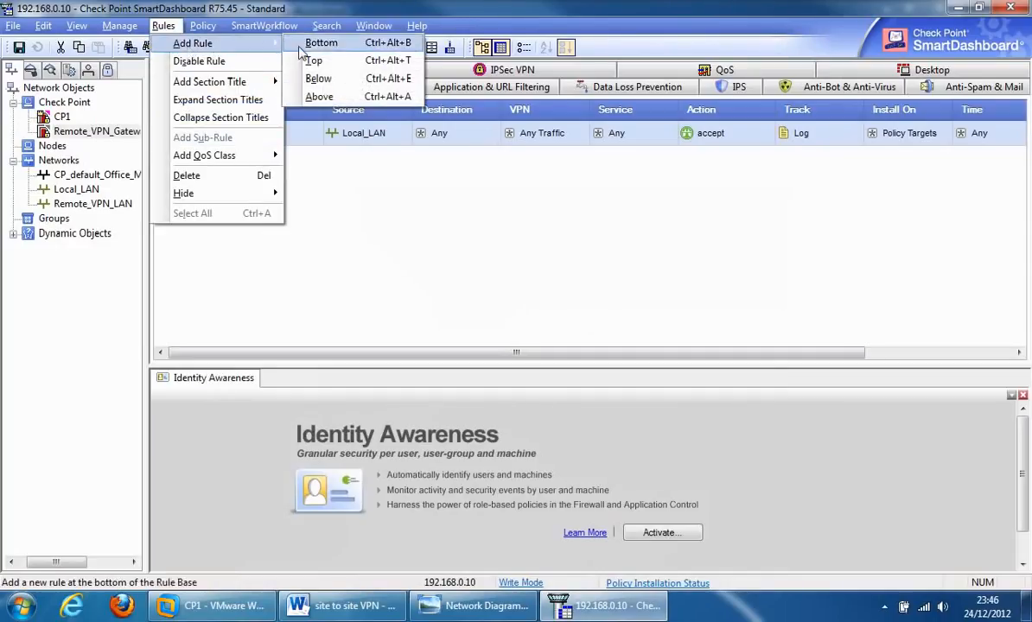
left_click(252, 62)
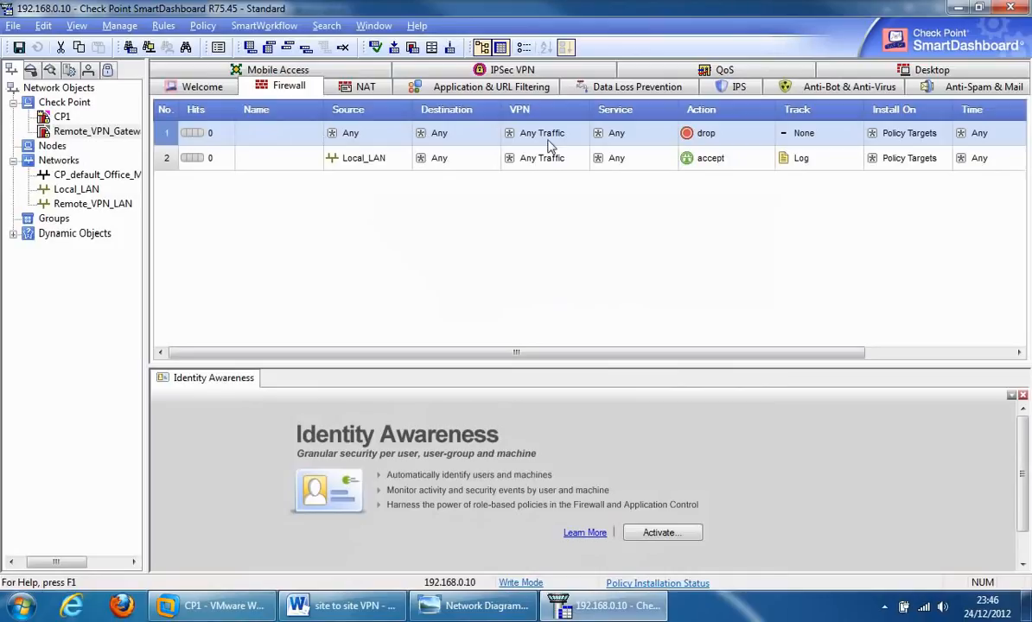
double_click(271, 138)
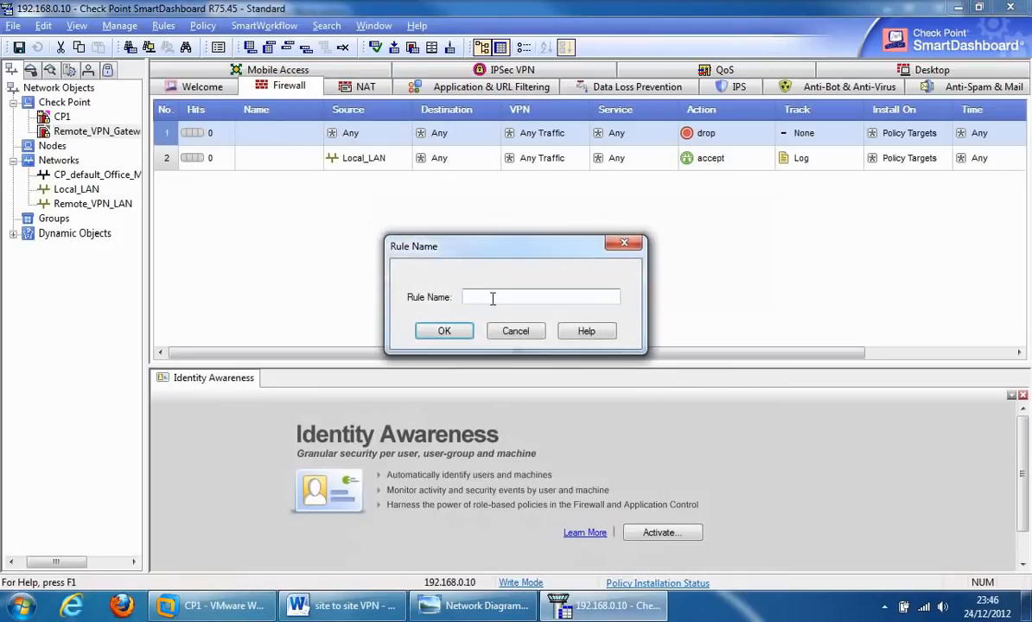
type("VPN")
left_click(444, 334)
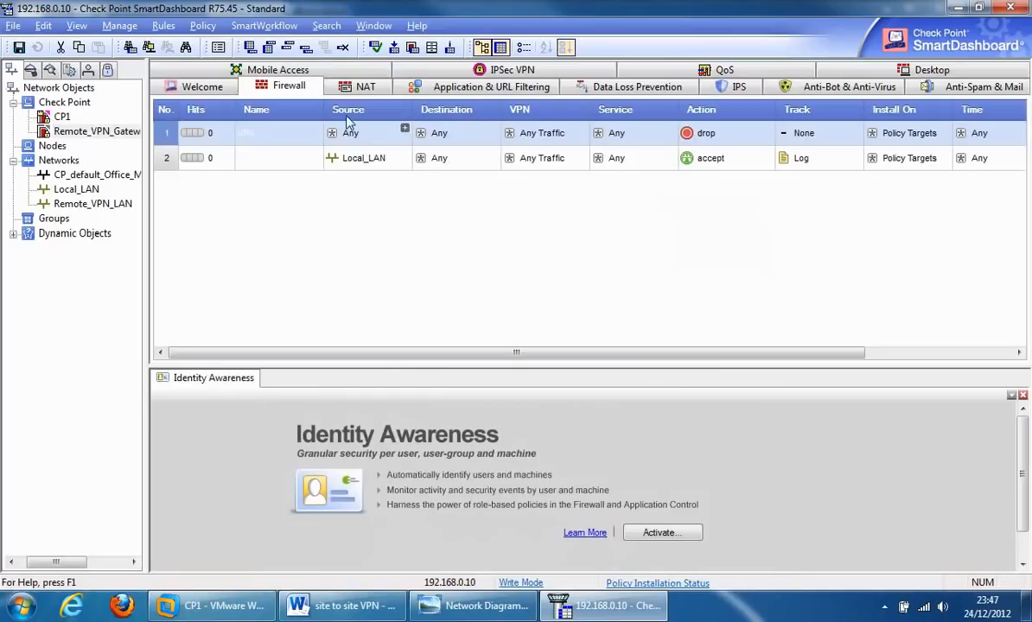
Step: Set rule 1's source and destination to both Local_LAN and Remote_VPN_LAN
left_click(69, 190)
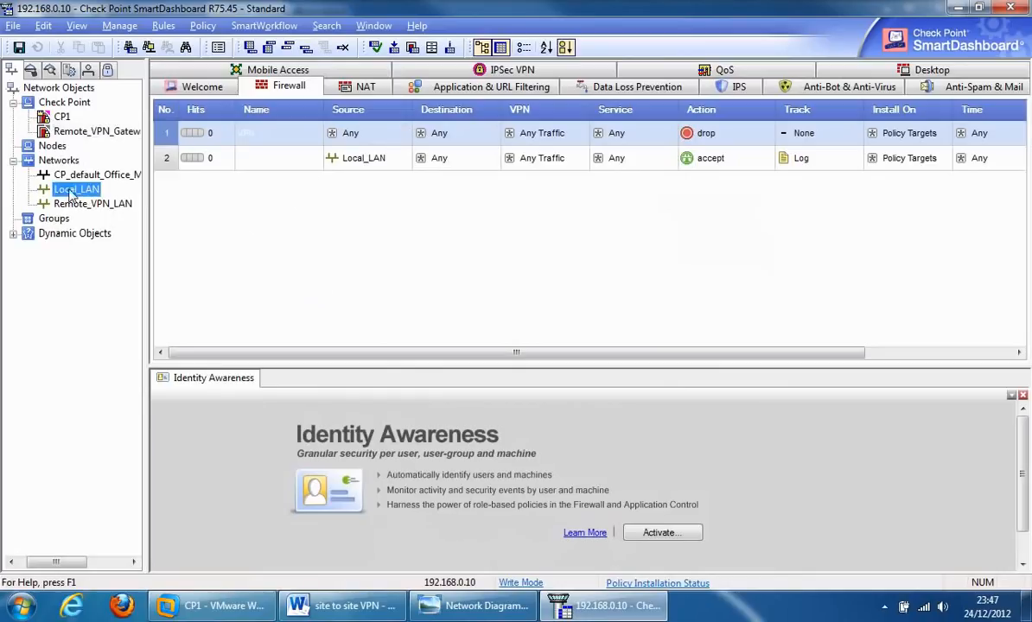
left_click_drag(72, 192, 380, 134)
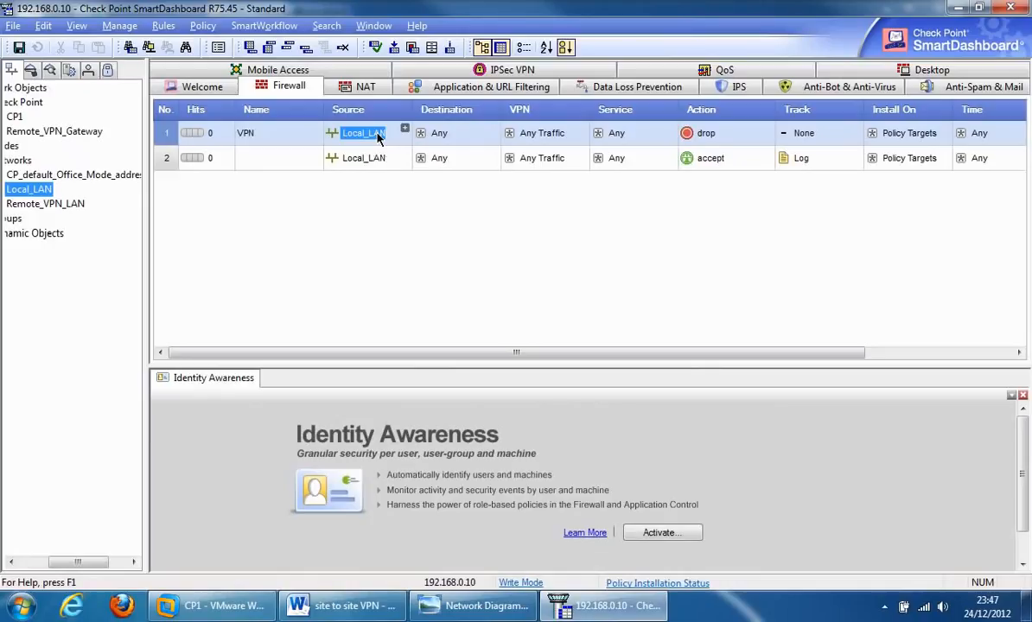
left_click(47, 205)
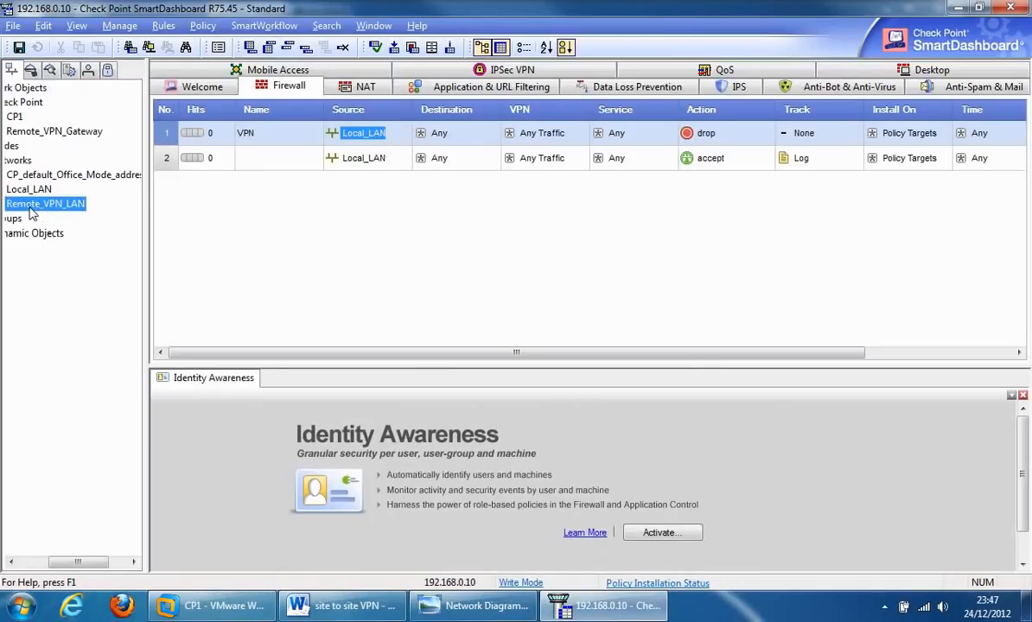
left_click_drag(51, 210, 476, 136)
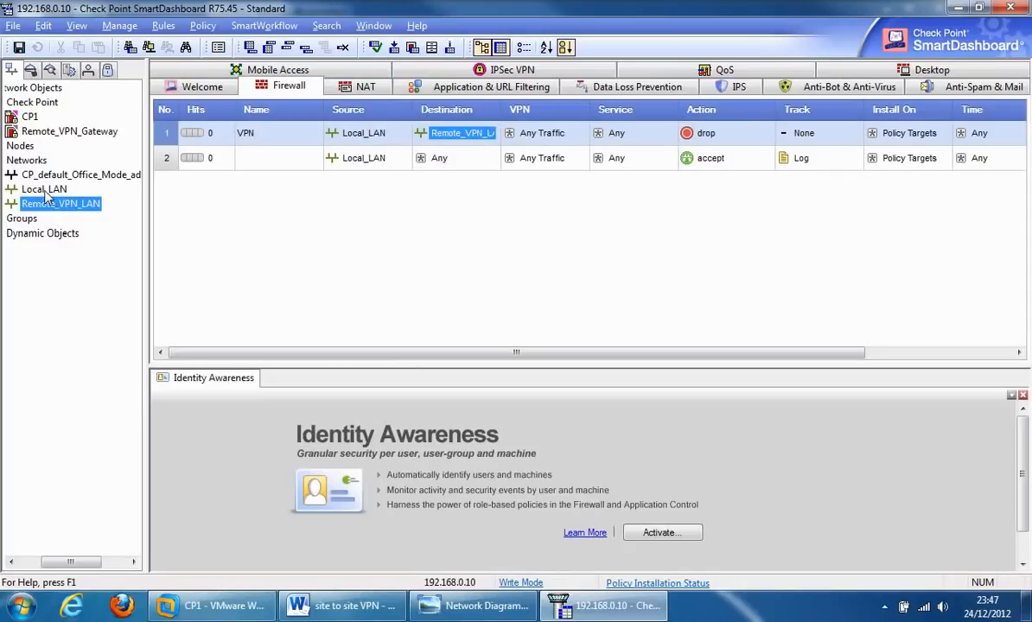
left_click_drag(44, 191, 462, 149)
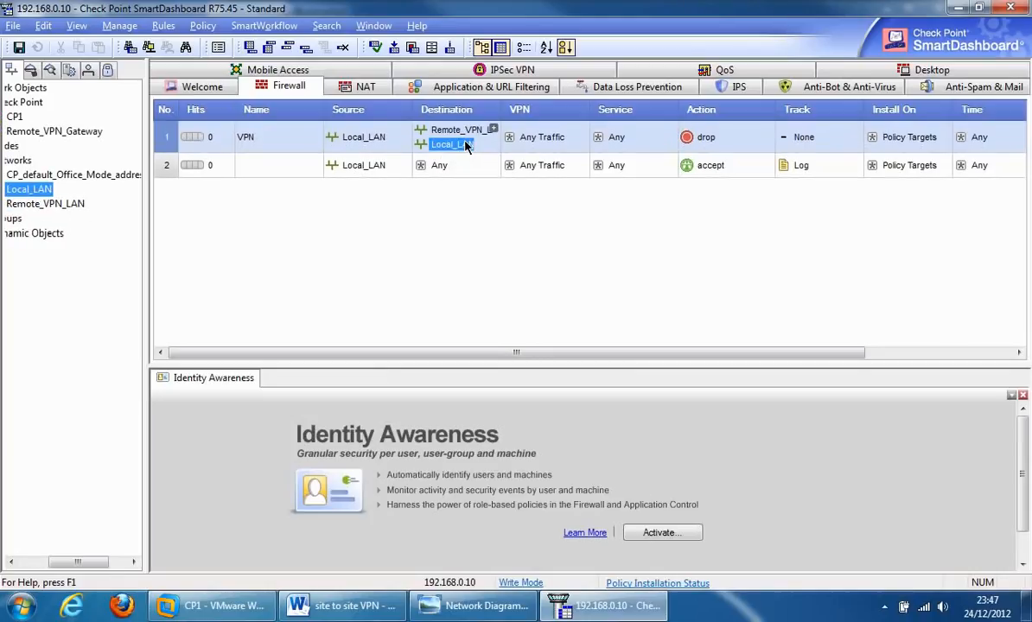
left_click(36, 206)
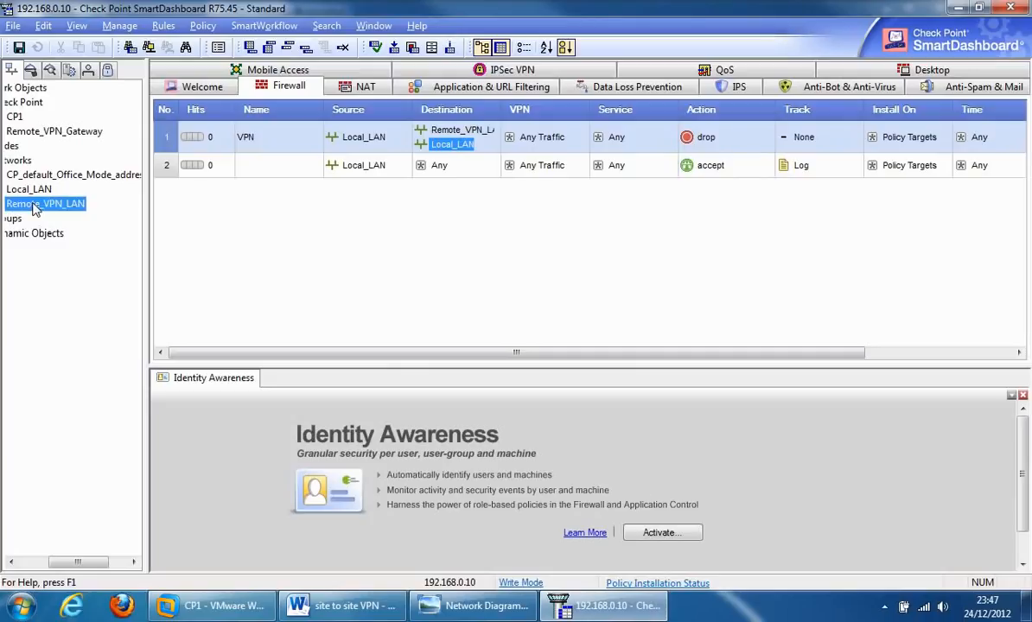
left_click_drag(35, 207, 364, 149)
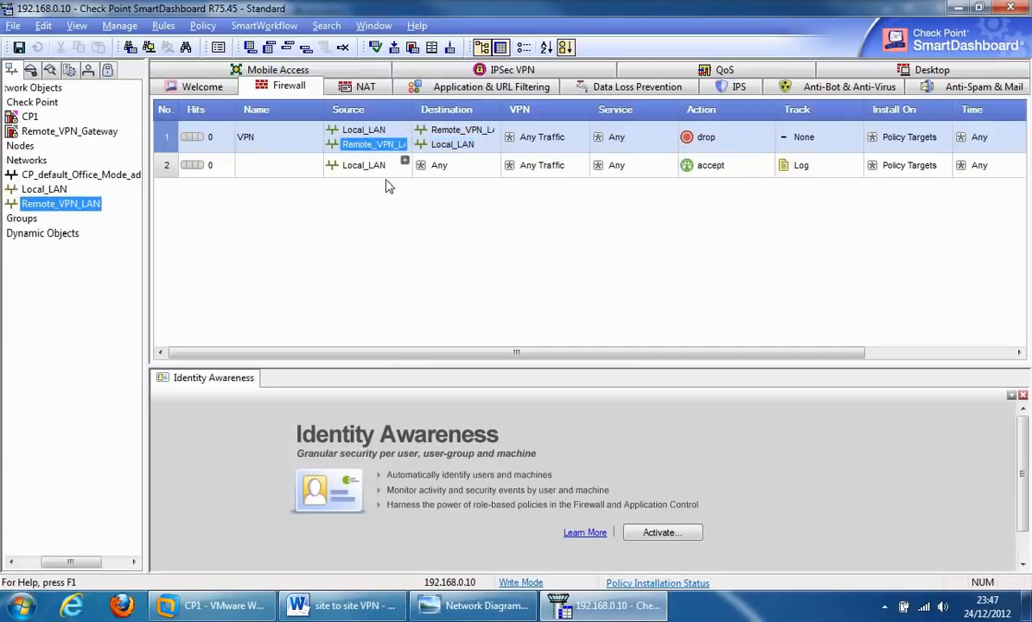
Step: Set rule 1's action to accept and its track to Log
right_click(742, 139)
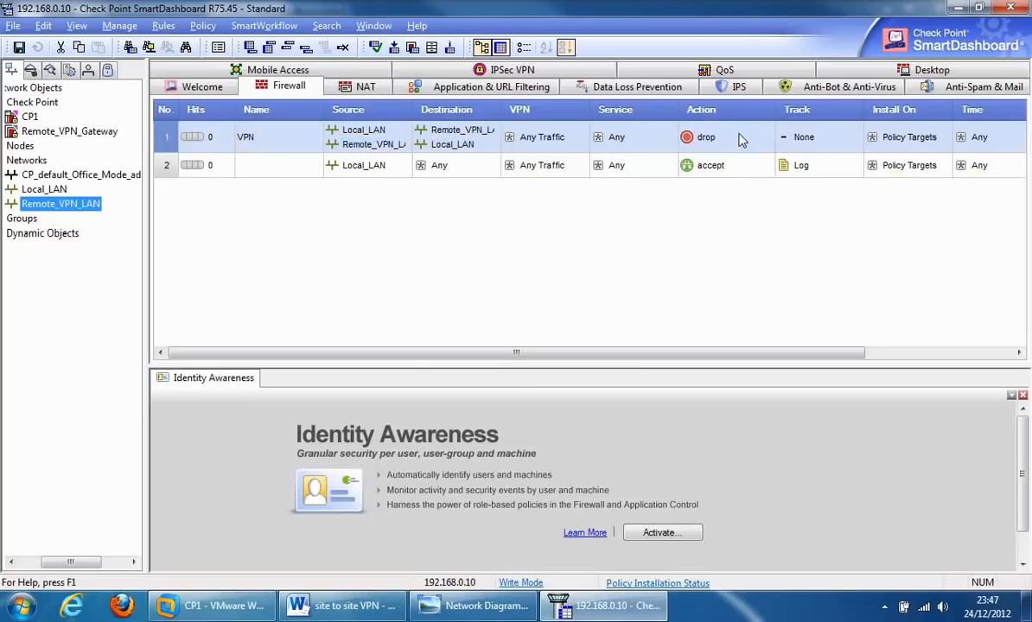
left_click(768, 168)
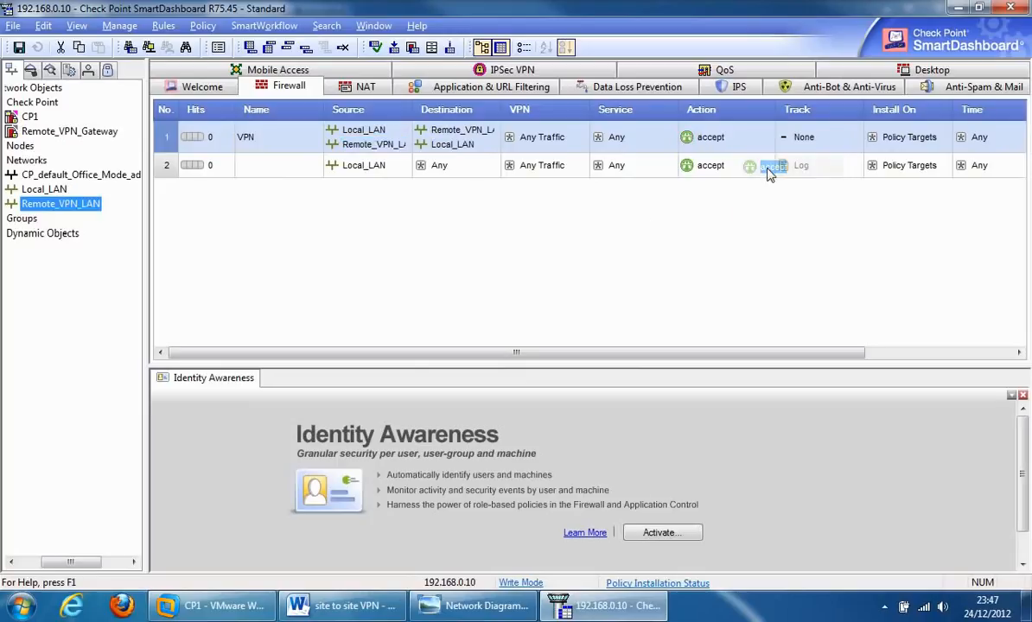
right_click(826, 140)
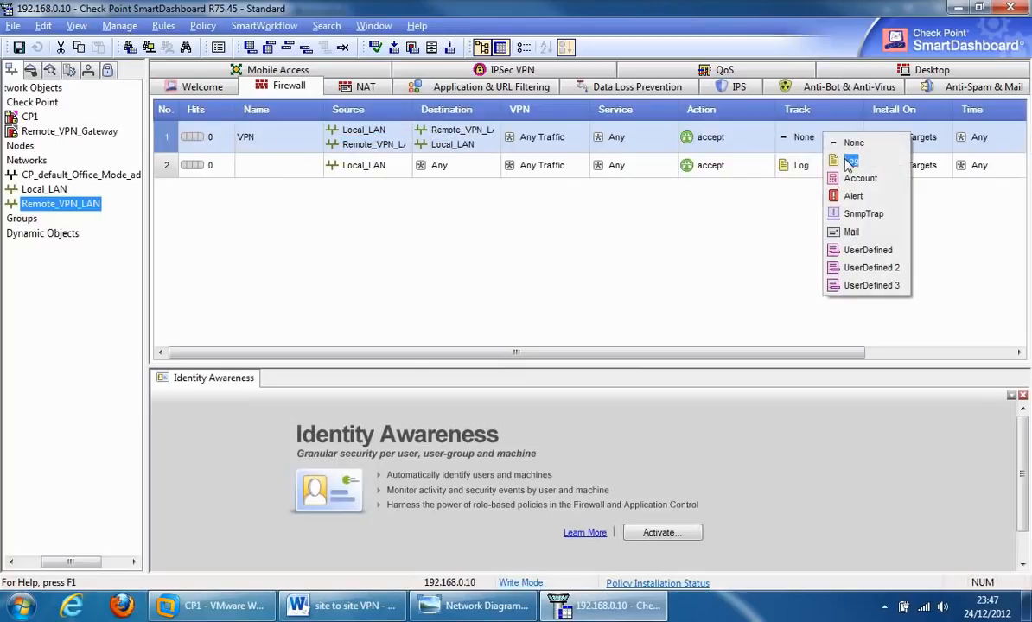
left_click(849, 163)
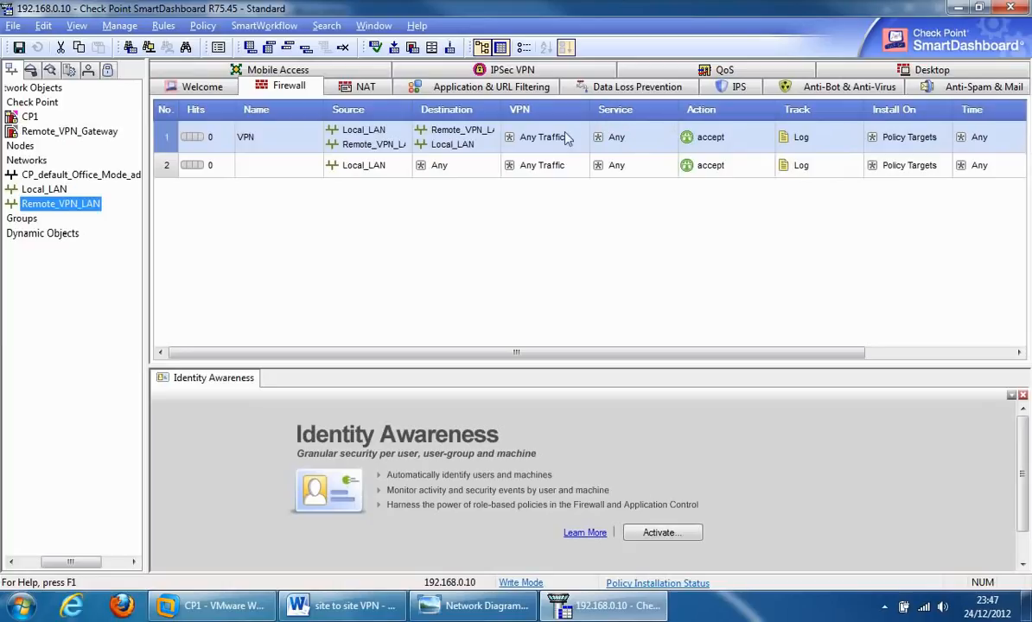
Step: Limit rule 1's VPN match to connections encrypted in the Site_Site_VPN community
right_click(536, 137)
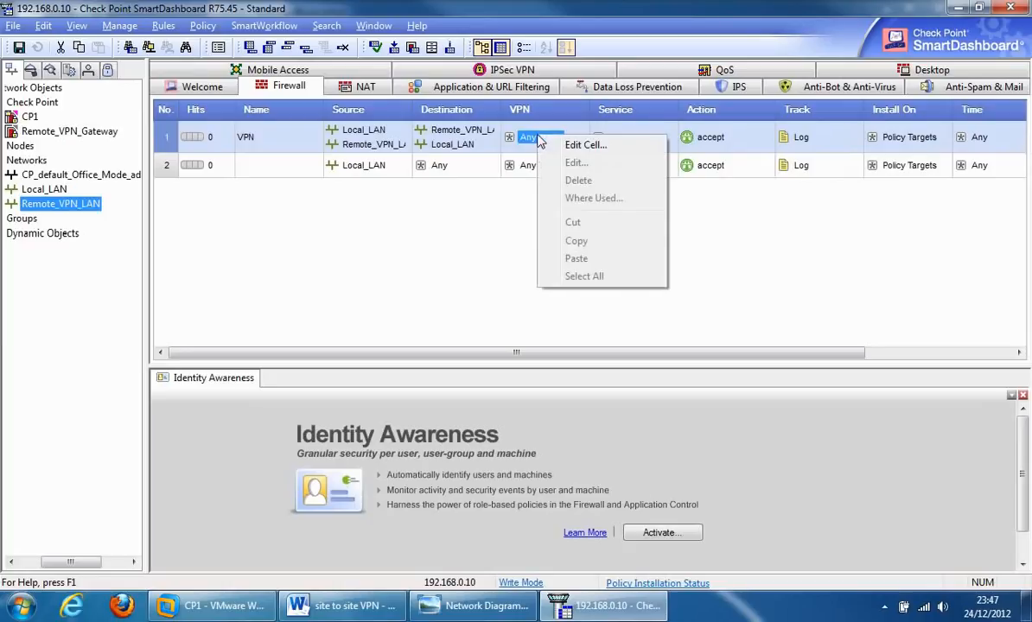
left_click(581, 145)
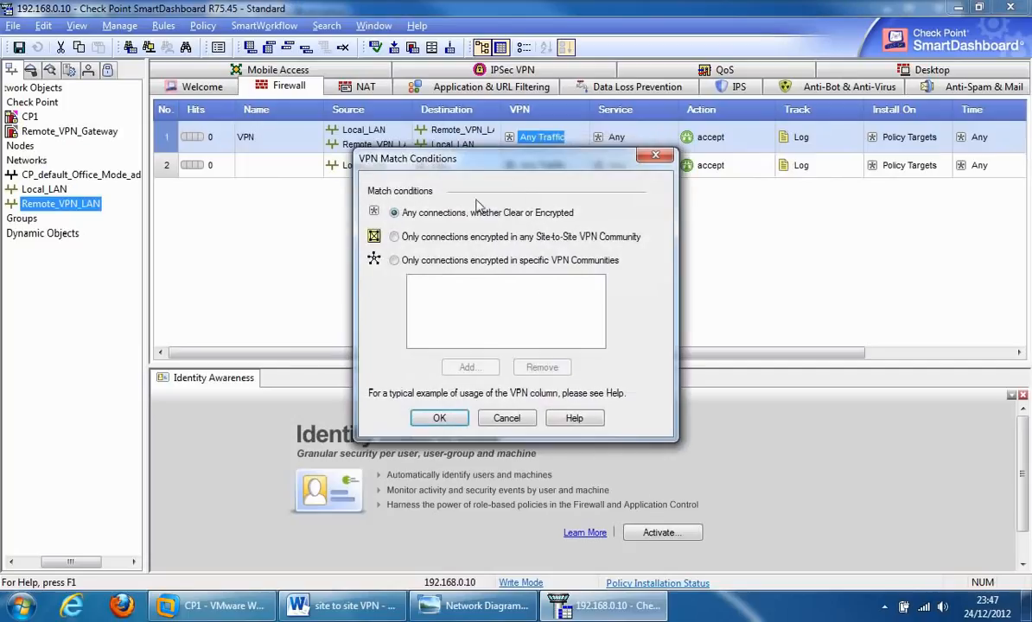
left_click(395, 261)
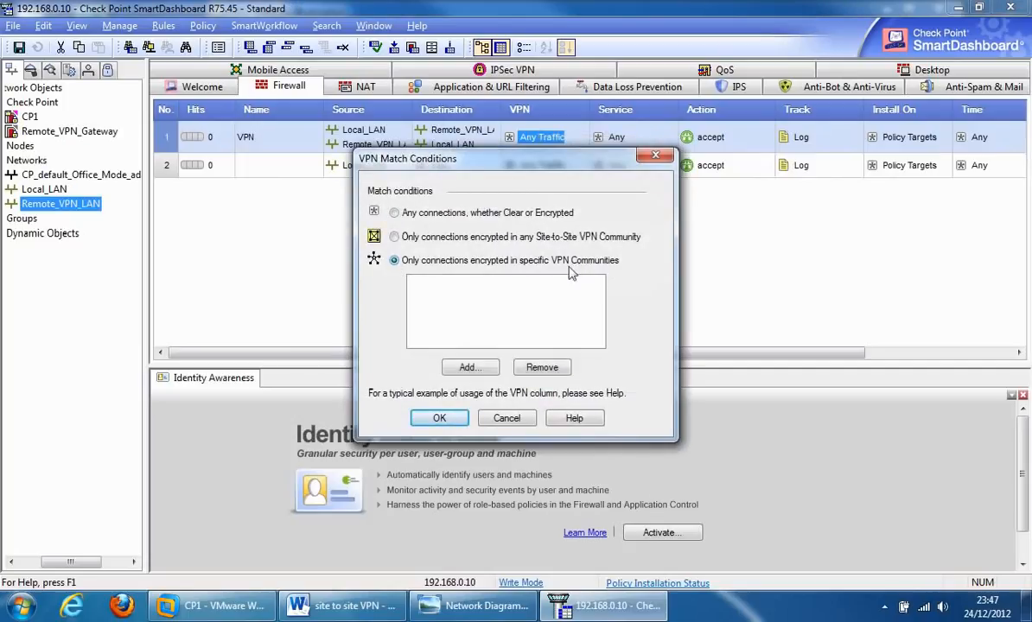
left_click(469, 368)
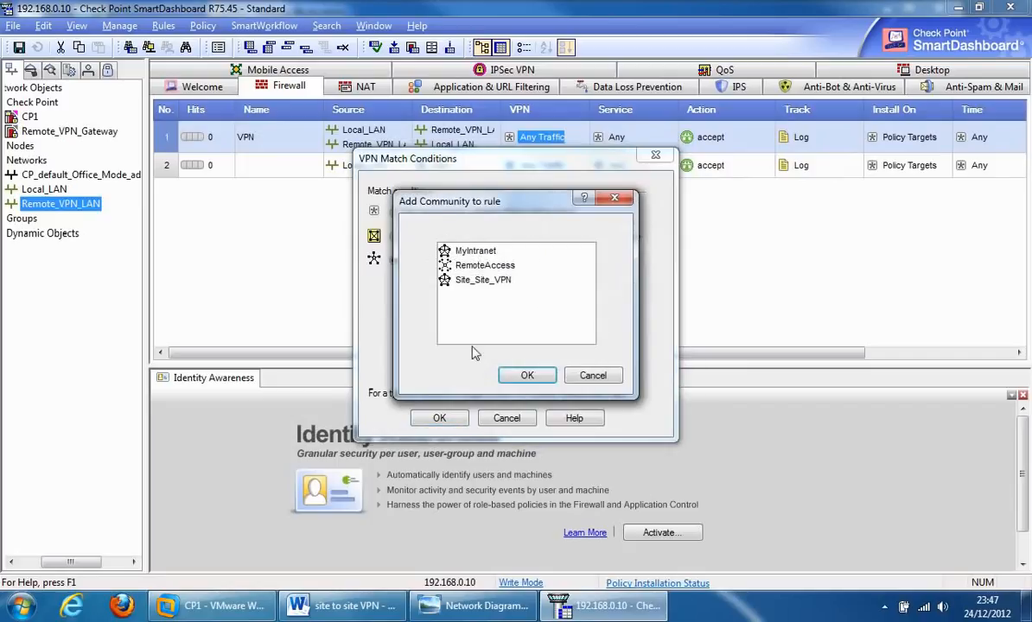
left_click(465, 282)
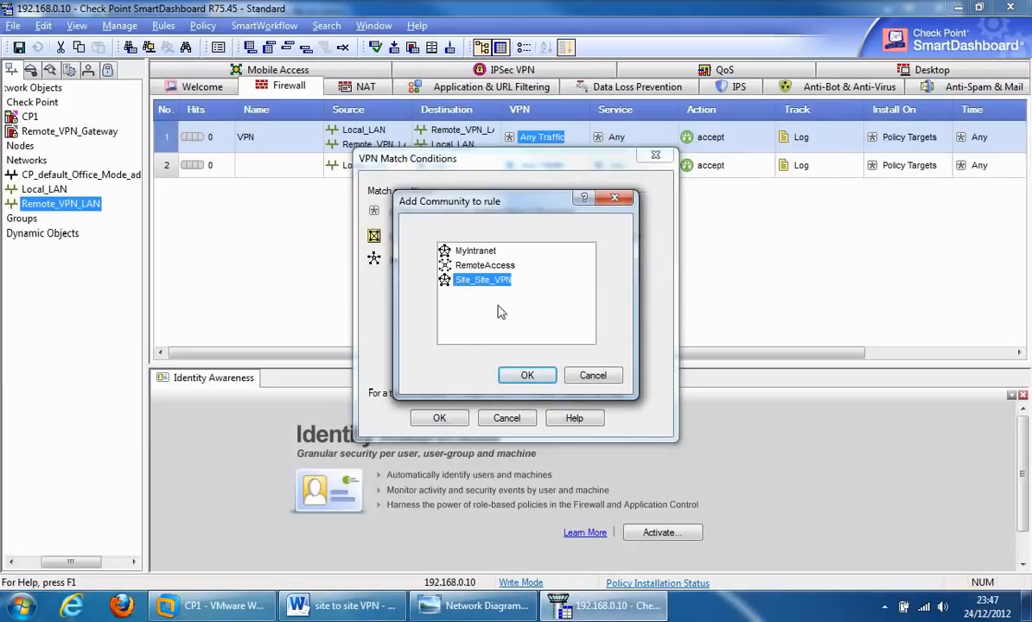
left_click(527, 377)
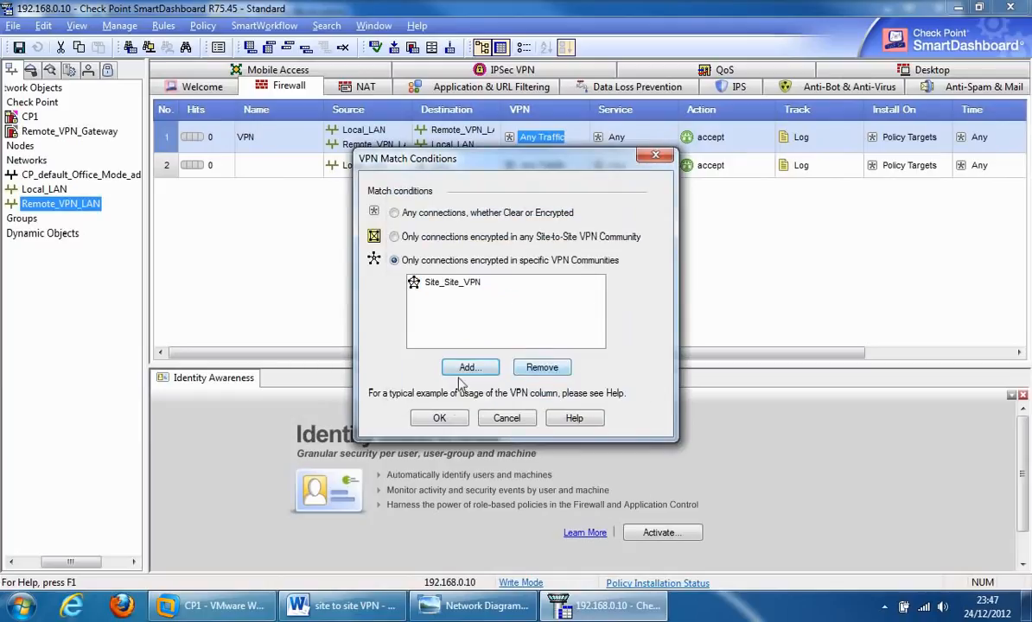
left_click(441, 419)
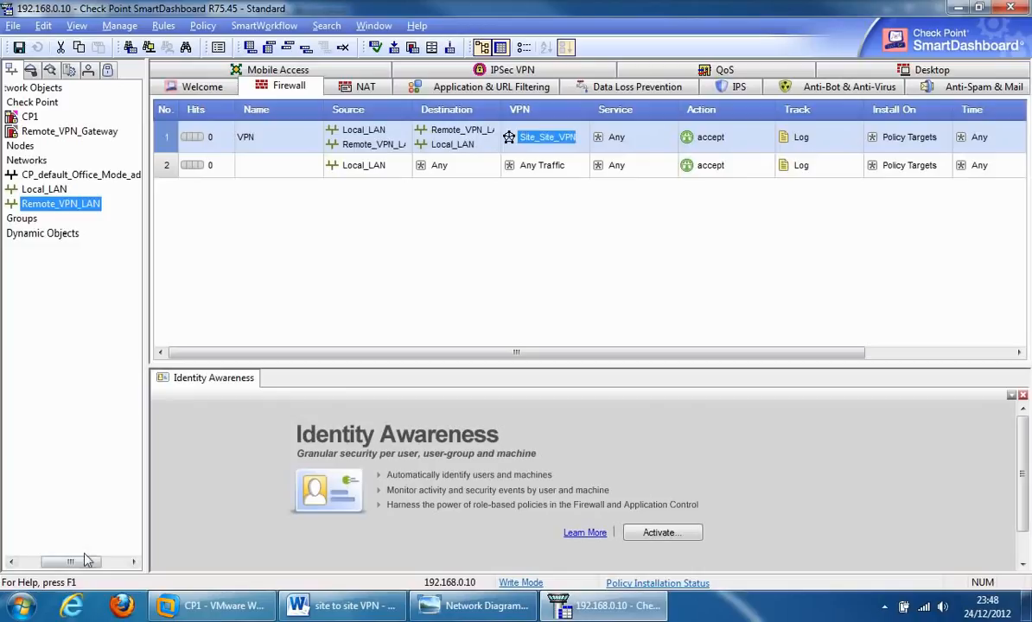
Step: Scroll the object tree back left and switch to the IPSec VPN communities overview
left_click_drag(84, 560, 69, 560)
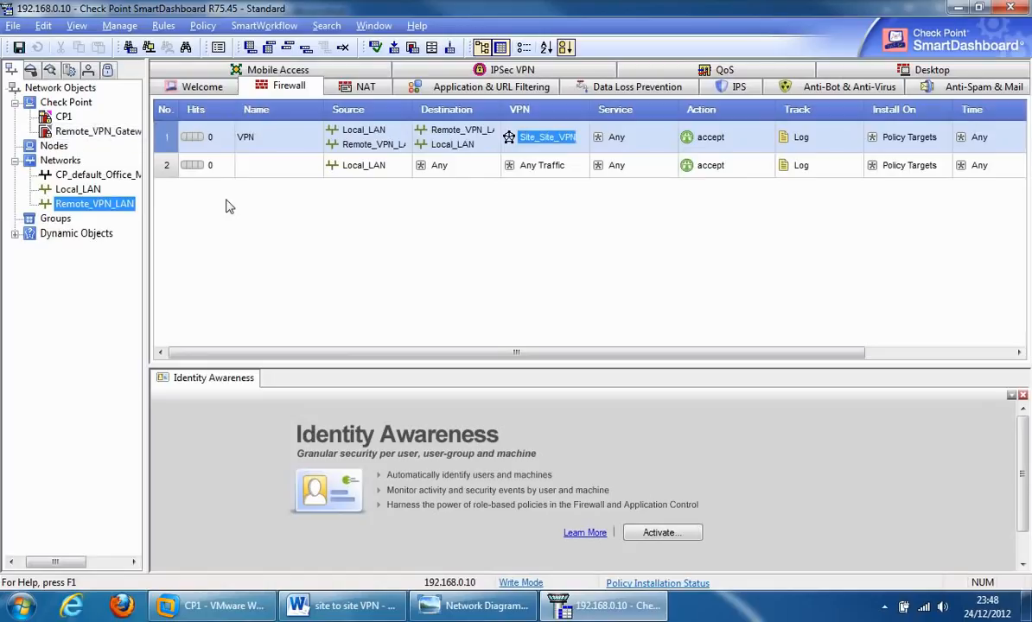
left_click(479, 72)
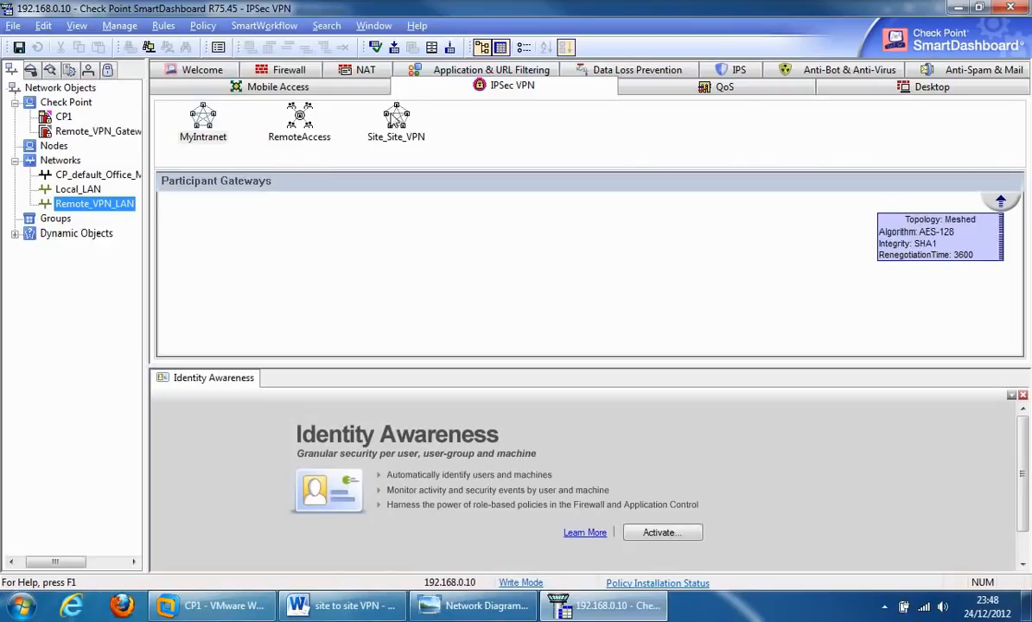
left_click(355, 244)
double_click(84, 133)
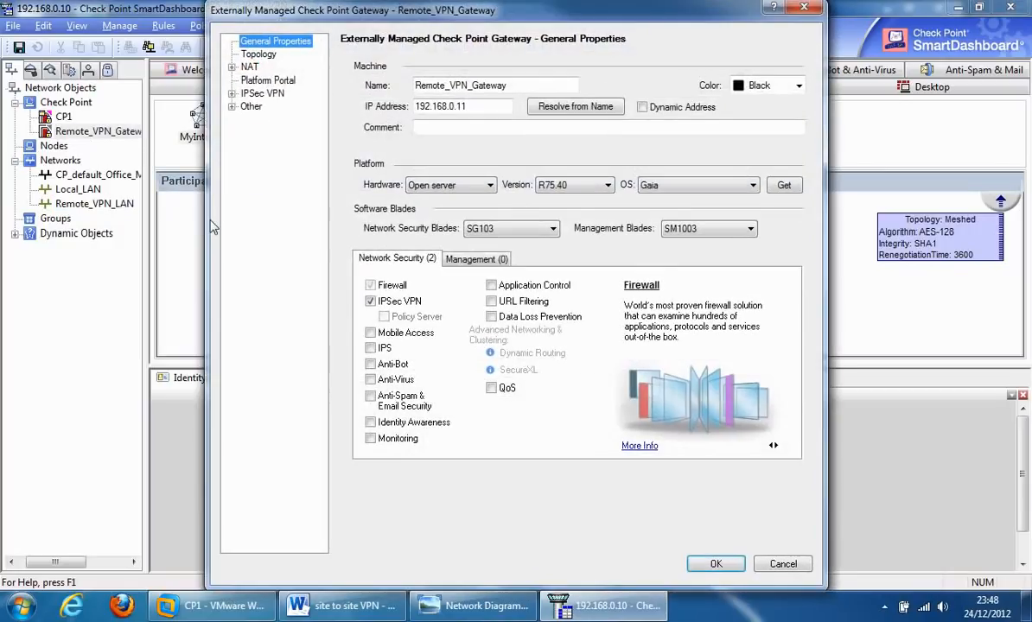
left_click(250, 55)
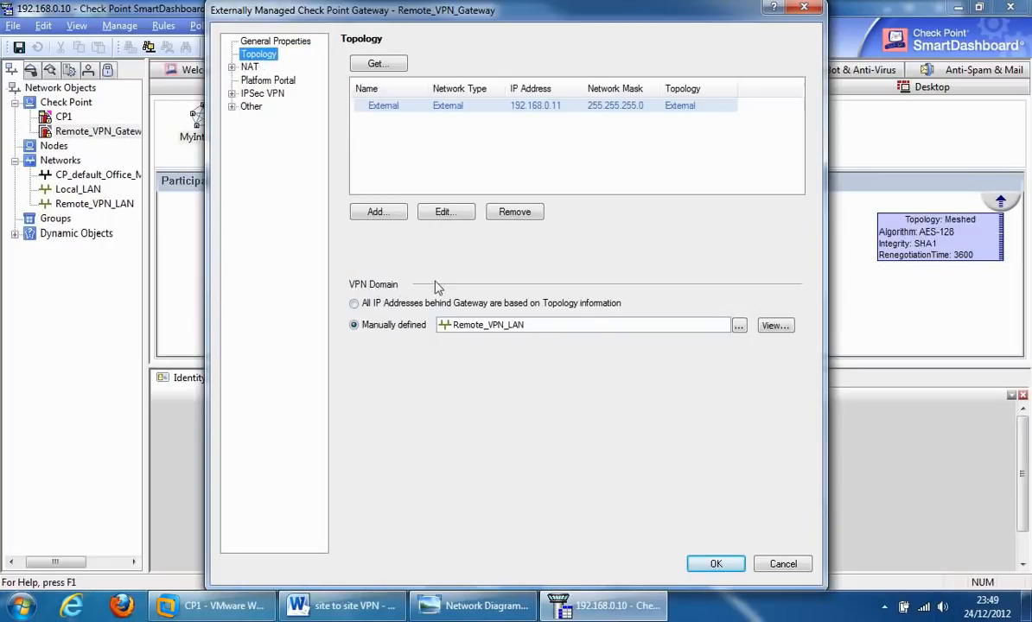
left_click(783, 564)
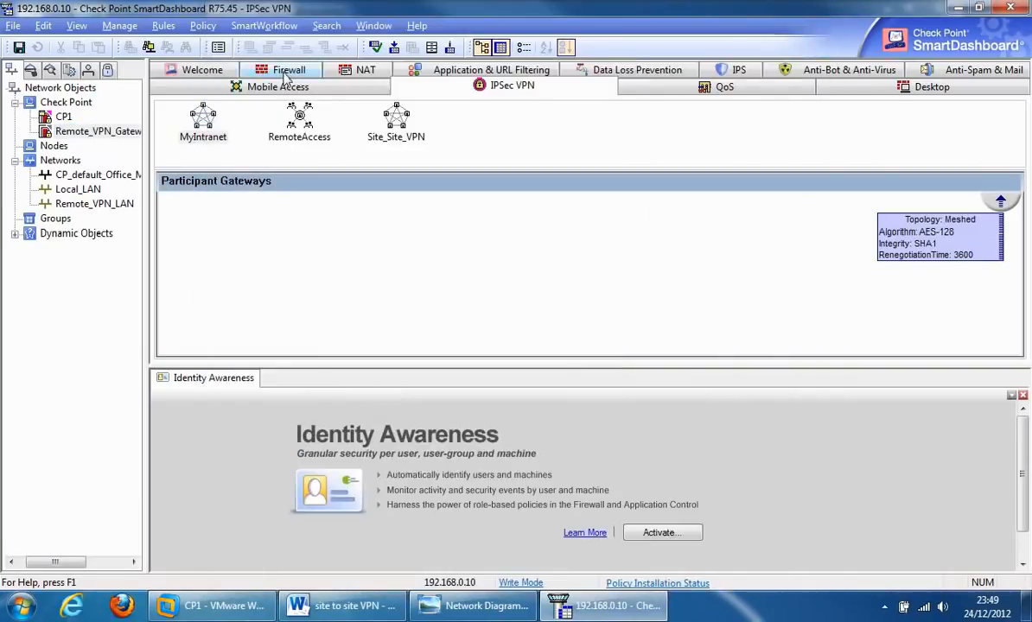
Step: Switch back to the Firewall tab to view the completed Site_Site_VPN rule
left_click(288, 69)
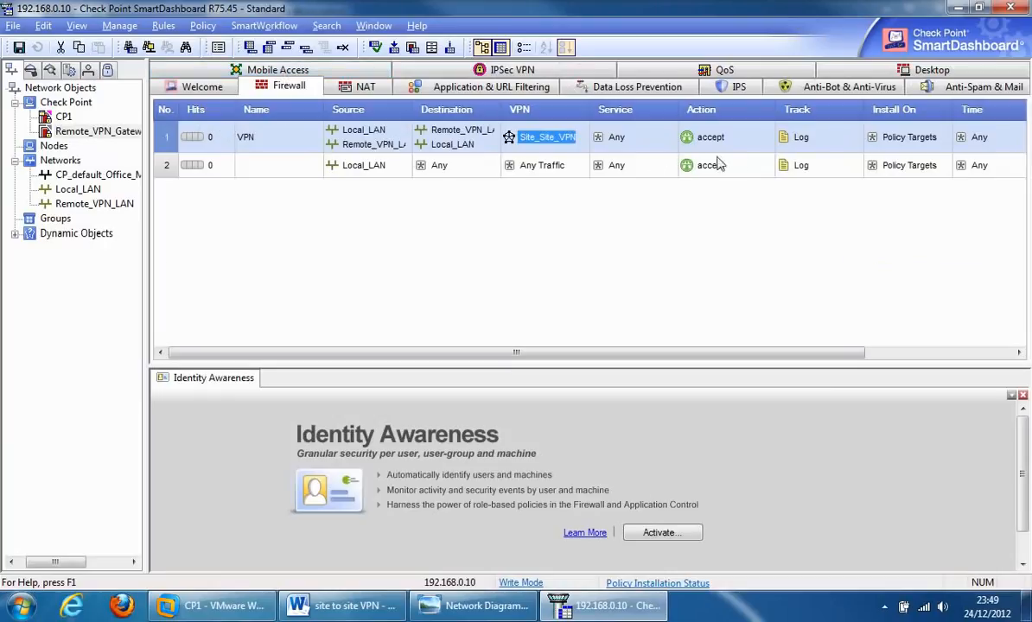